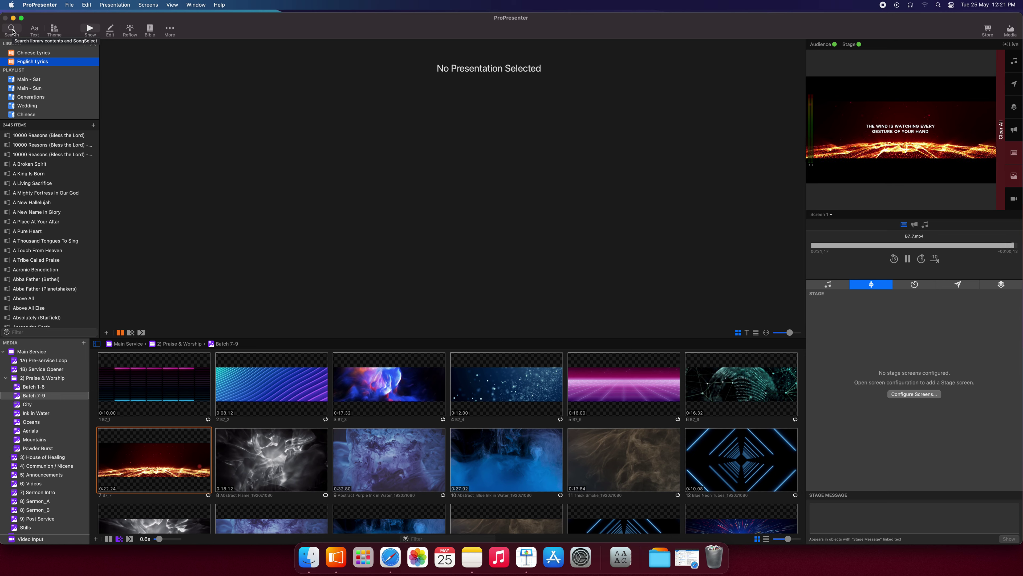
- Replace the old library search query with ELEVATION to list Elevation Worship songs
left_click(12, 30)
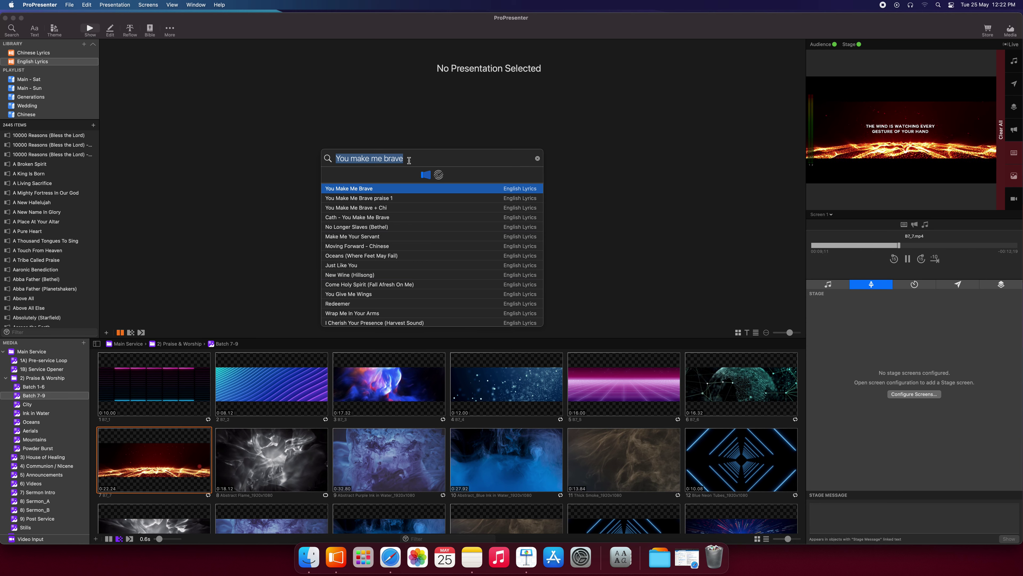
left_click(409, 160)
key("super+a")
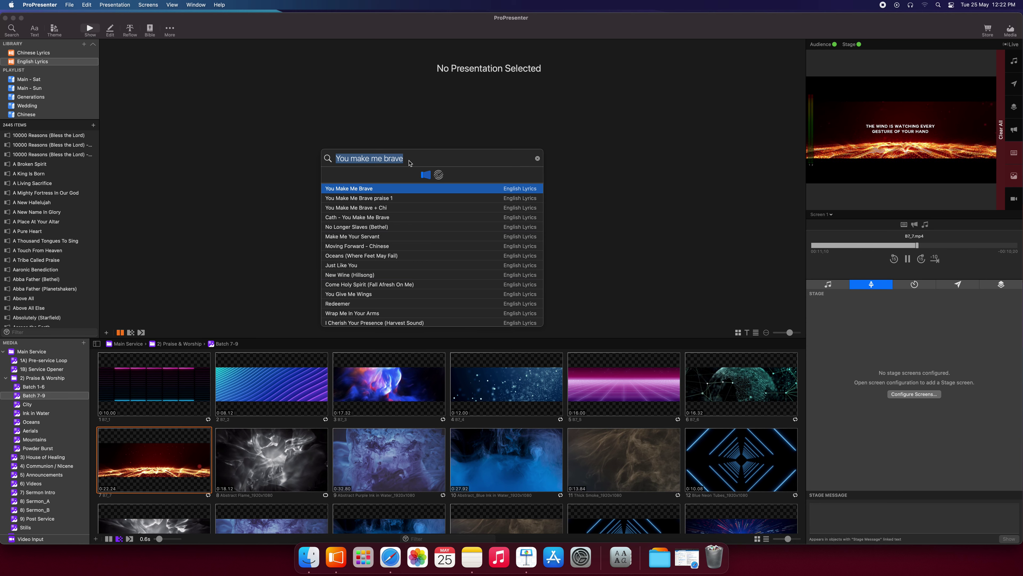
key("BackSpace")
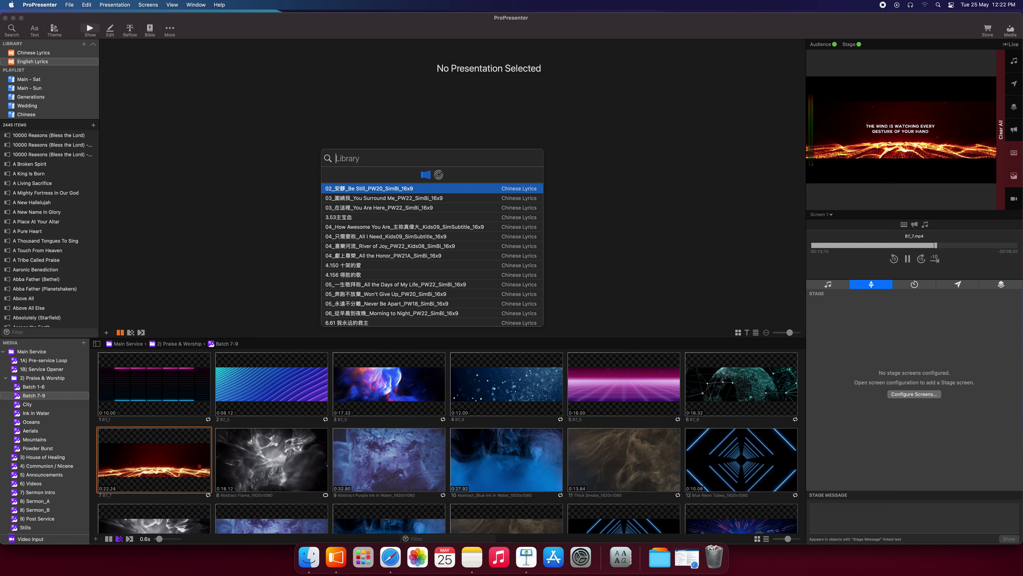
type("ELEVATI")
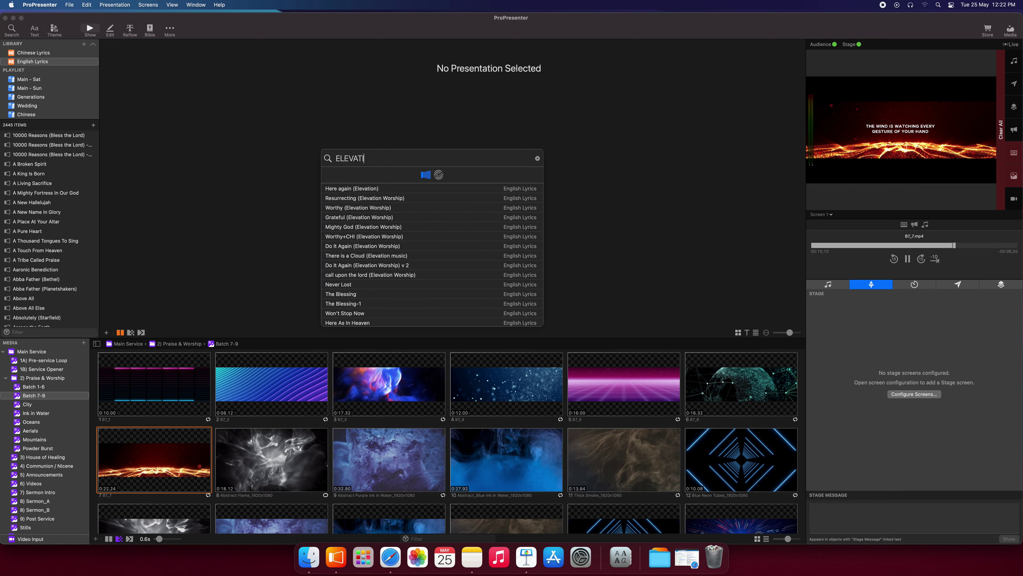
type("ON")
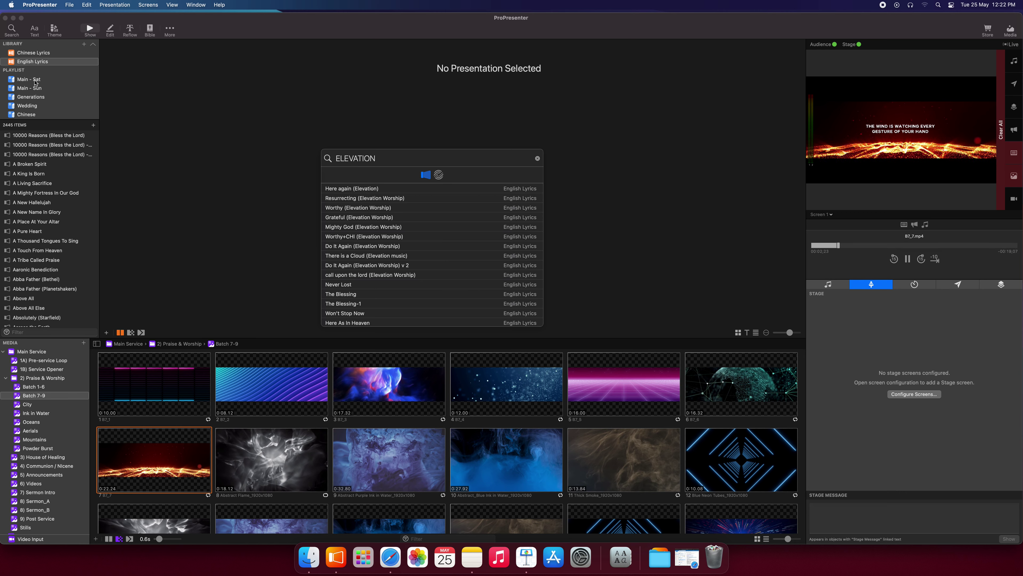
- Open the Main - Sat playlist and add Worthy (Elevation Worship) from the search results
left_click(36, 82)
left_click(39, 81)
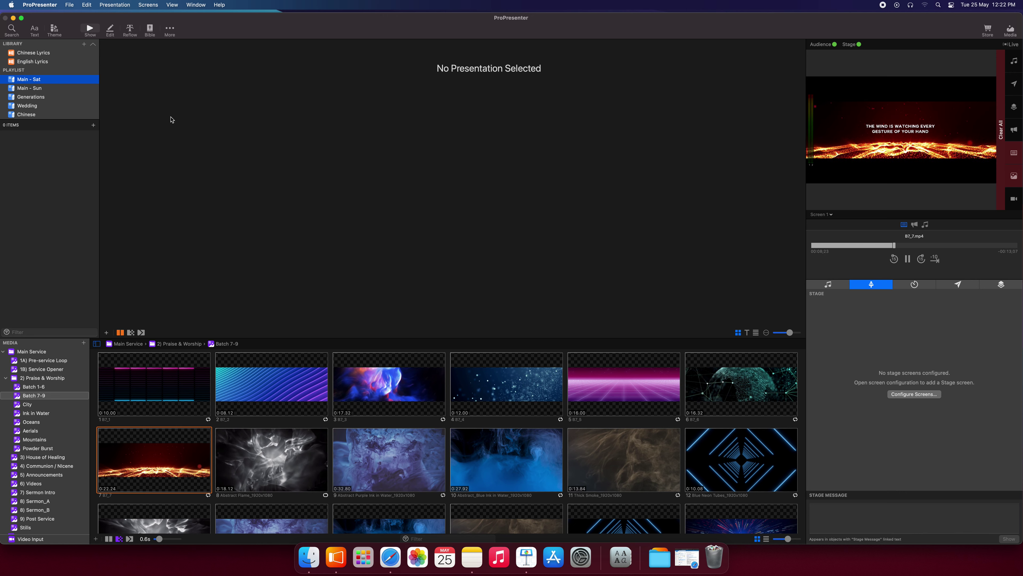
left_click(12, 29)
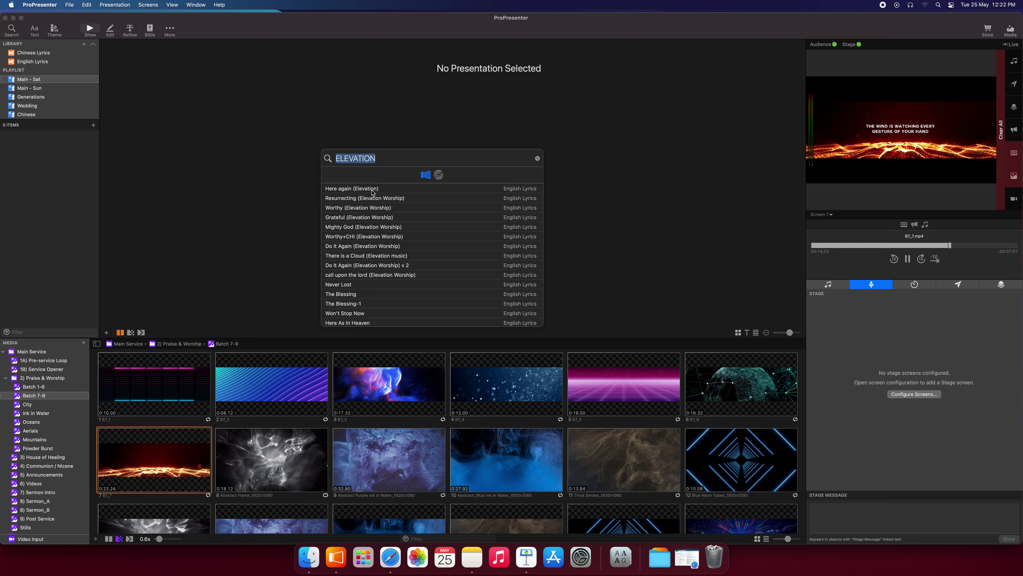
left_click(370, 210)
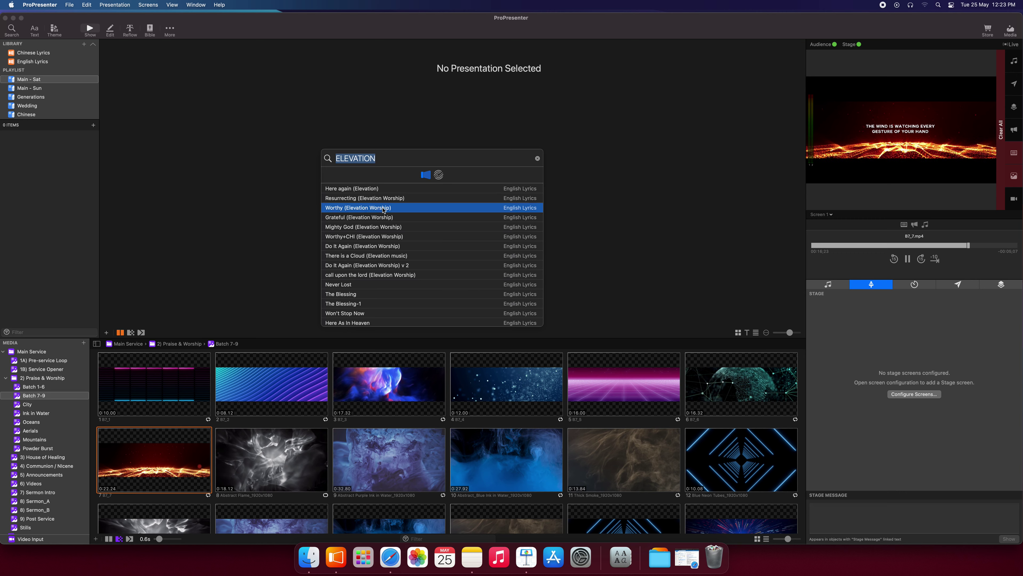
left_click_drag(389, 210, 48, 139)
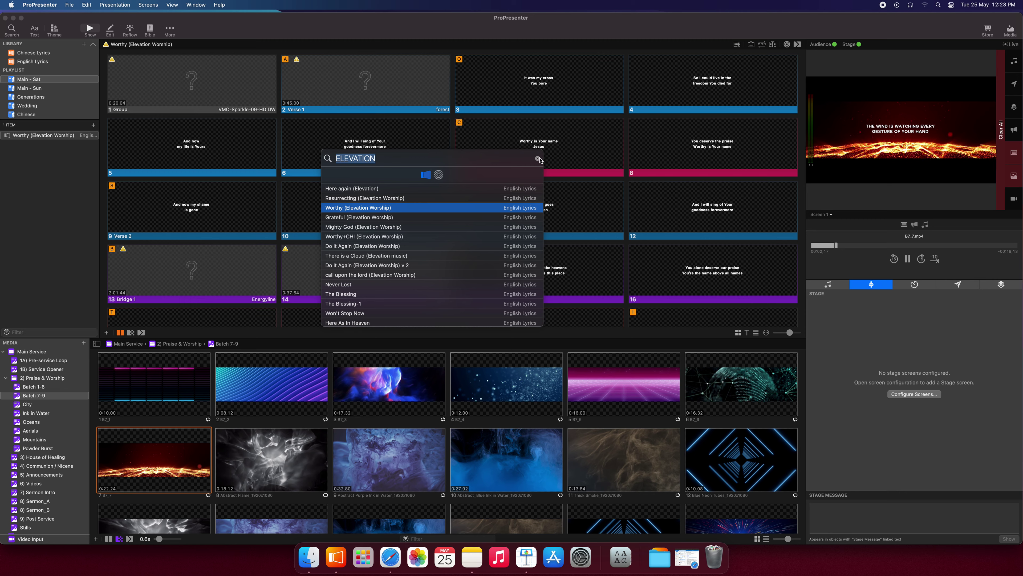
- Add Mighty God (Elevation Worship) to the playlist, then clear the search to show Worthy's slides
key("Escape")
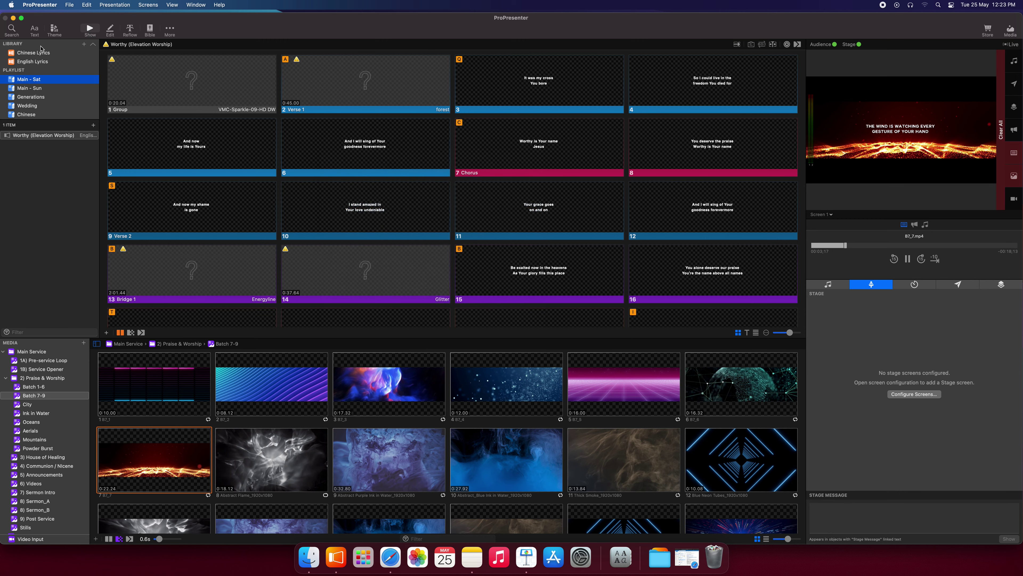
left_click(11, 29)
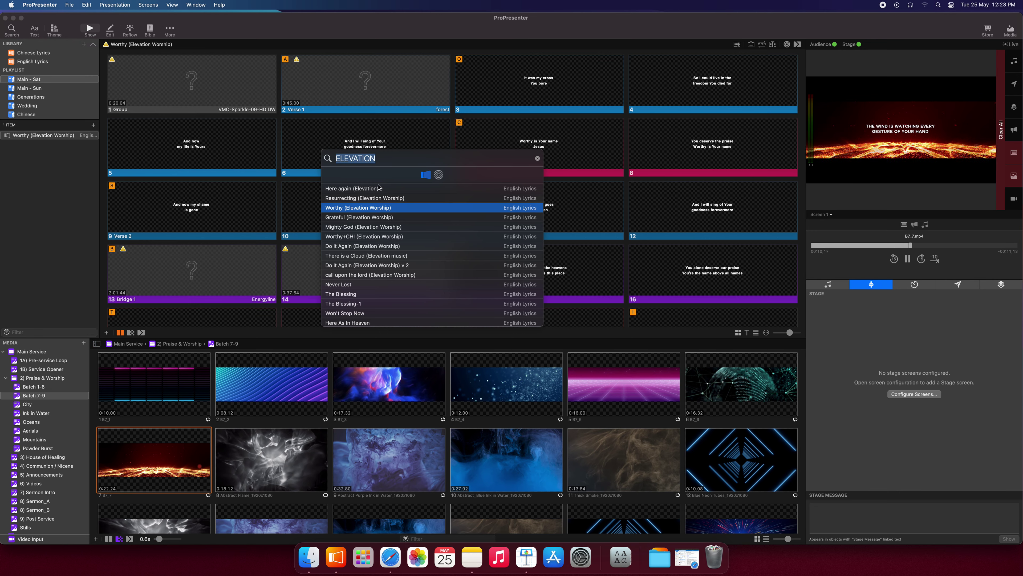
double_click(382, 158)
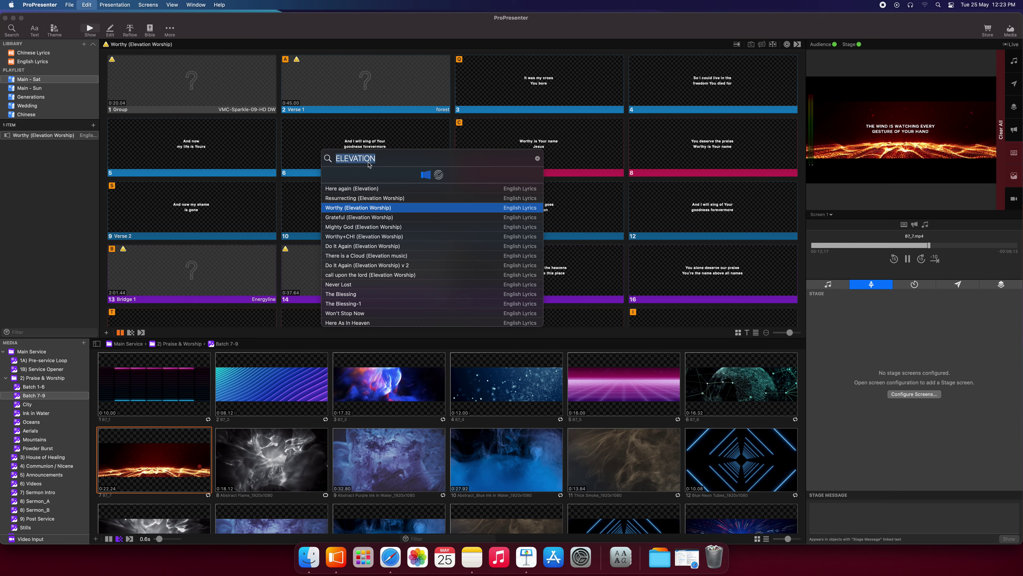
left_click_drag(364, 227, 56, 174)
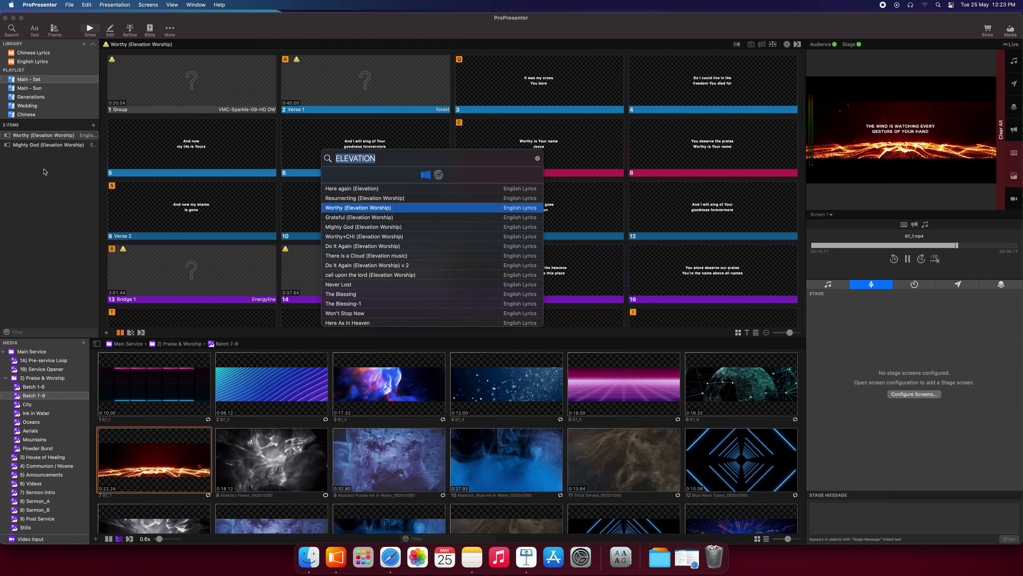
left_click(537, 158)
left_click(428, 42)
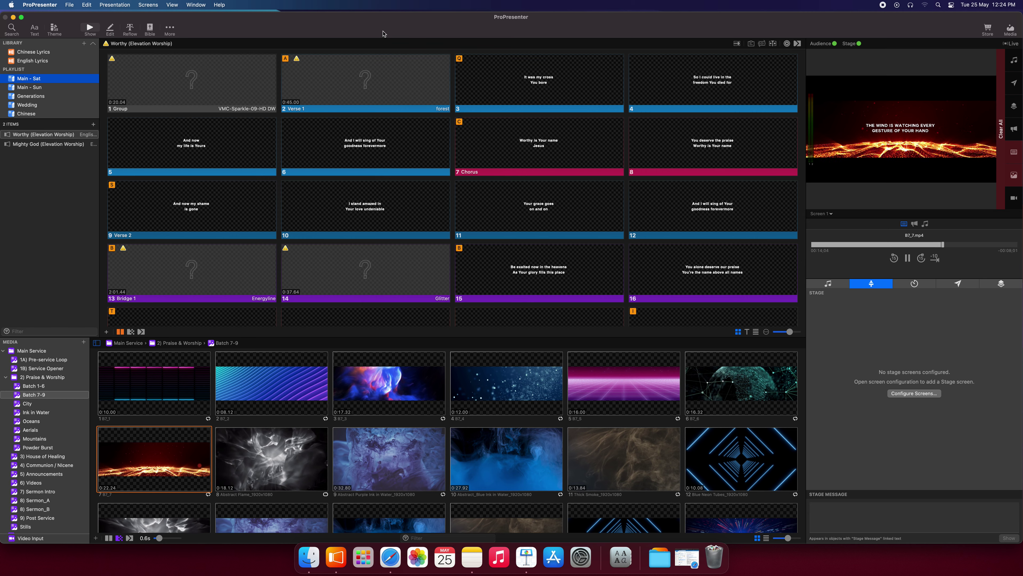
left_click(57, 29)
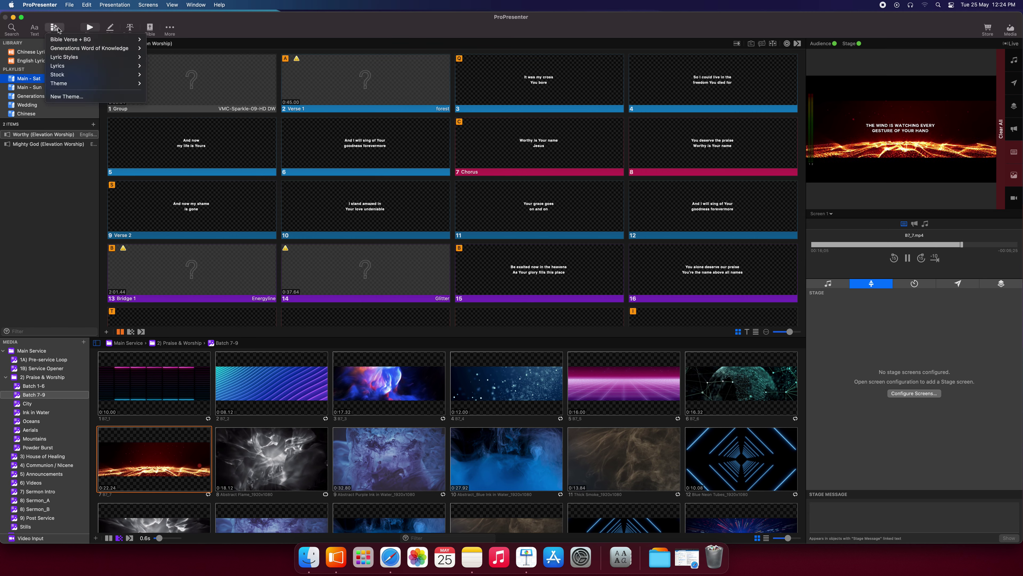
- Apply the Centre lyrics theme to Worthy and send slides 3–7 live, ending on 'Worthy is your name Jesus'
mouse_move(63, 69)
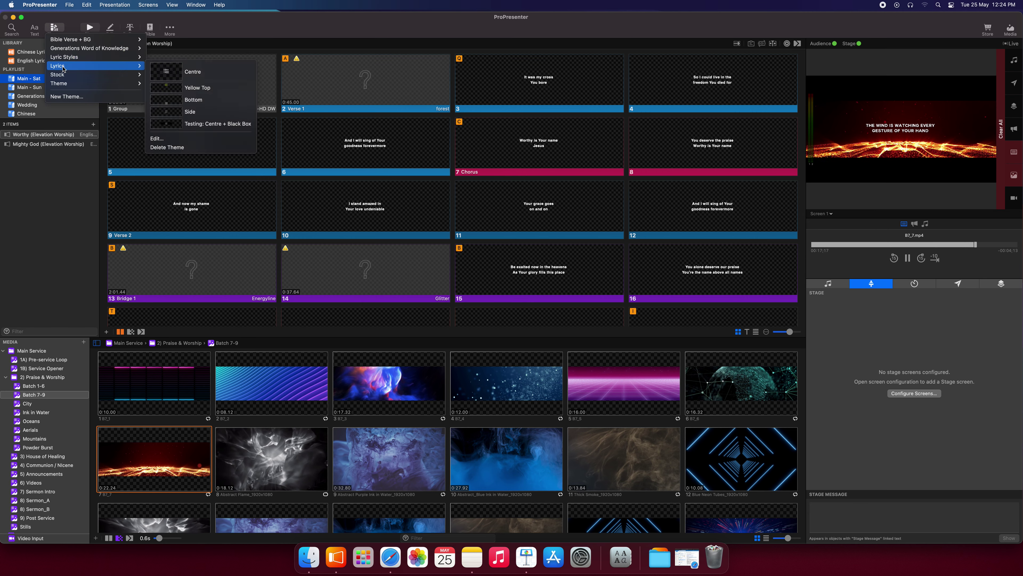
left_click(202, 73)
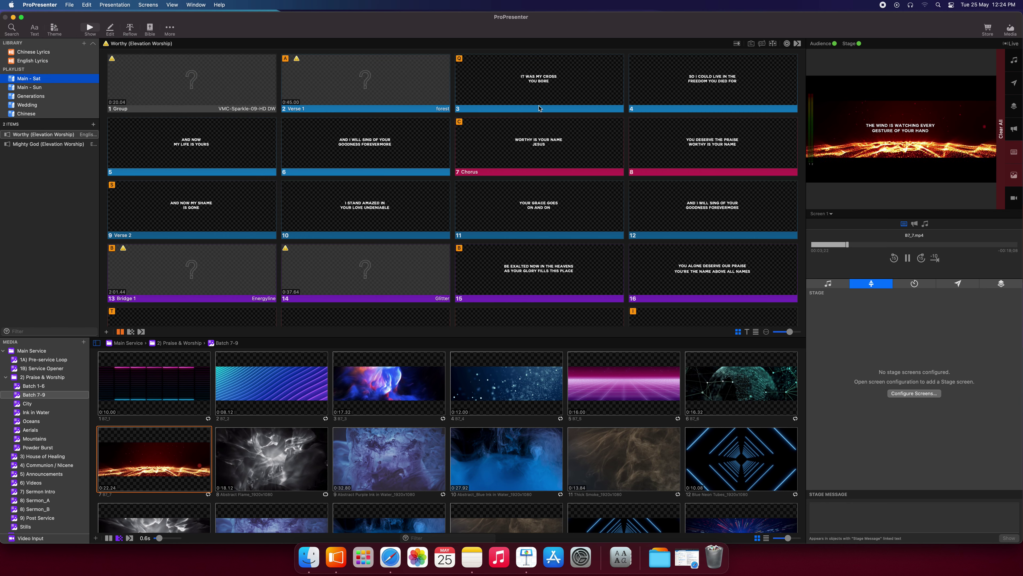
left_click(564, 89)
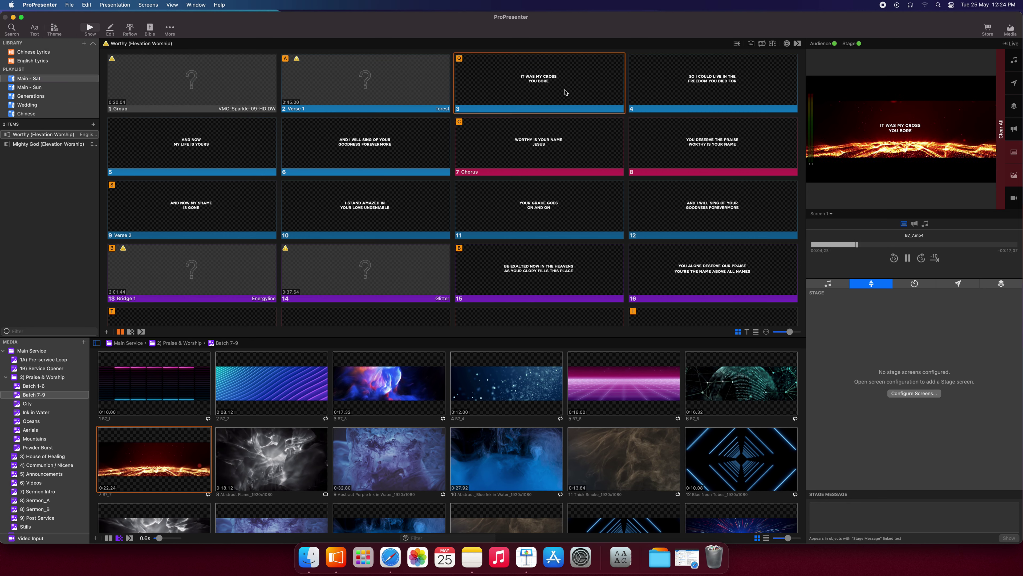
left_click(652, 87)
left_click(227, 161)
left_click(317, 160)
left_click(485, 162)
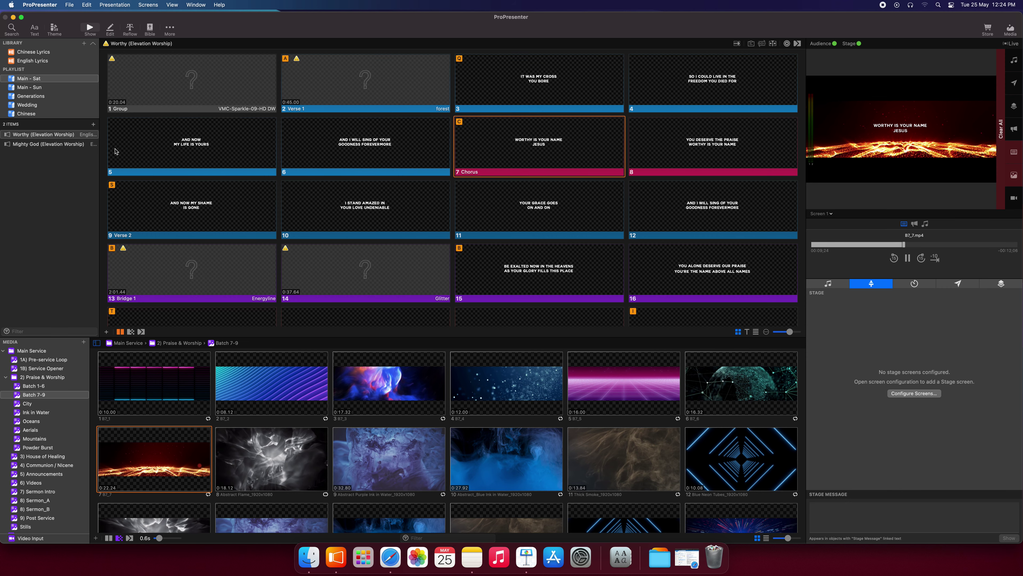
left_click(26, 144)
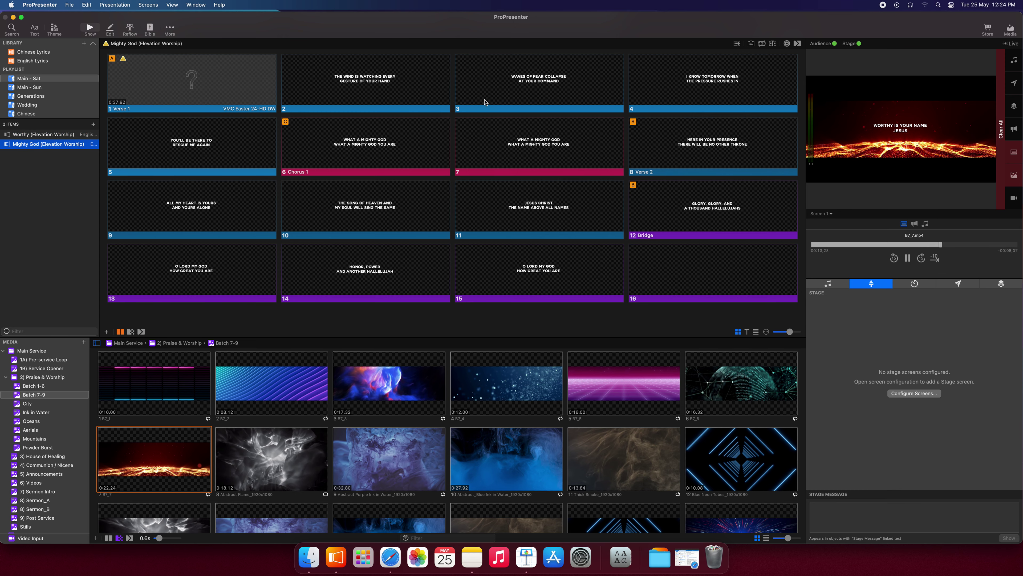
left_click(80, 136)
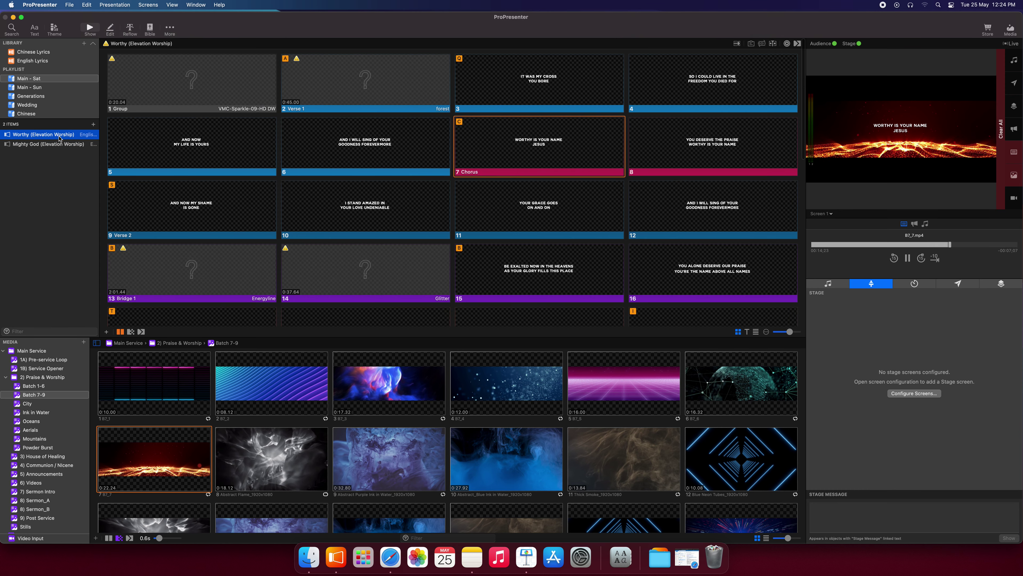
- Open Worthy in the slide editor and step through slides 3 to 5, 'And now my life is yours'
left_click(111, 30)
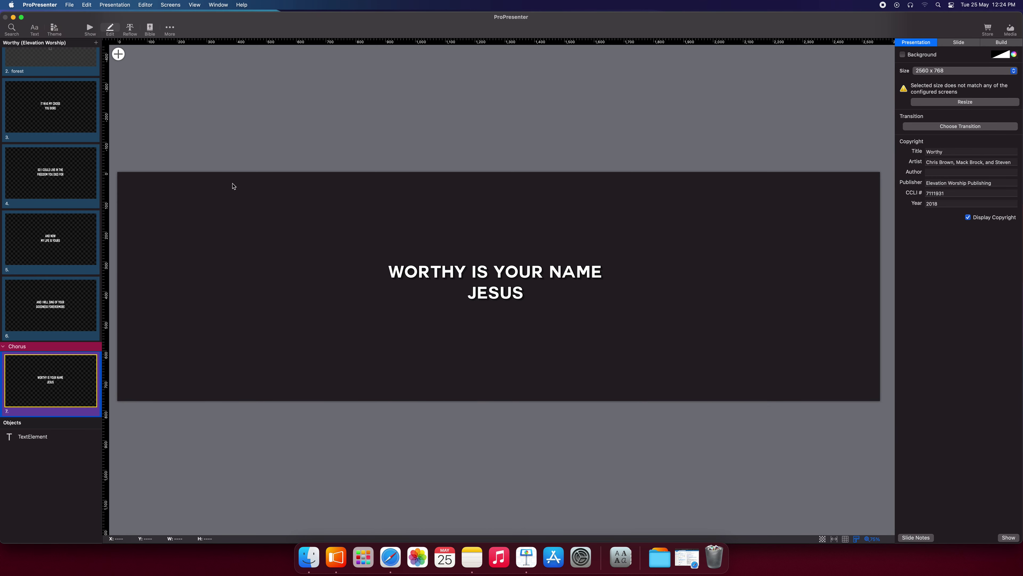
left_click(69, 138)
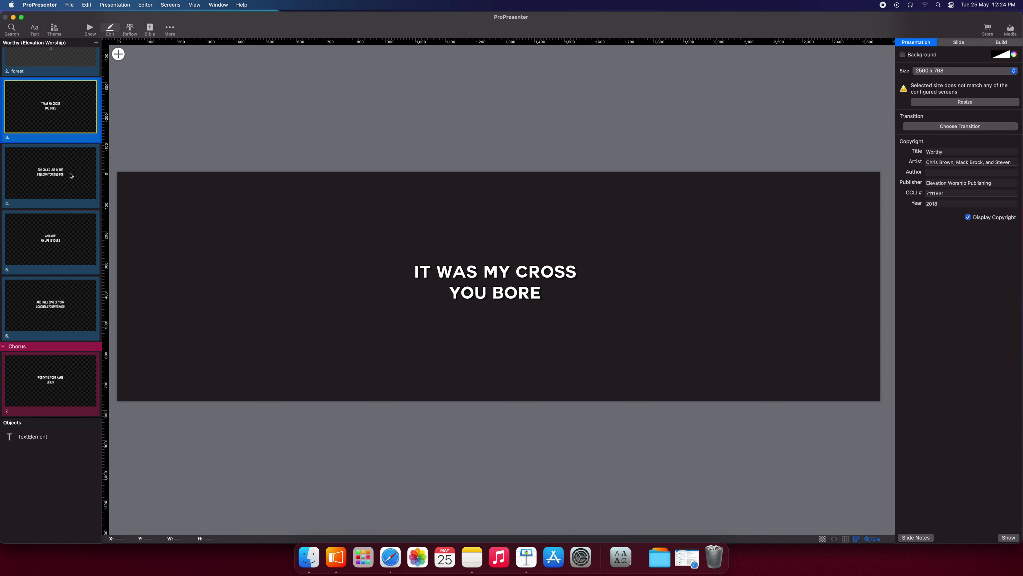
left_click(73, 177)
left_click(78, 235)
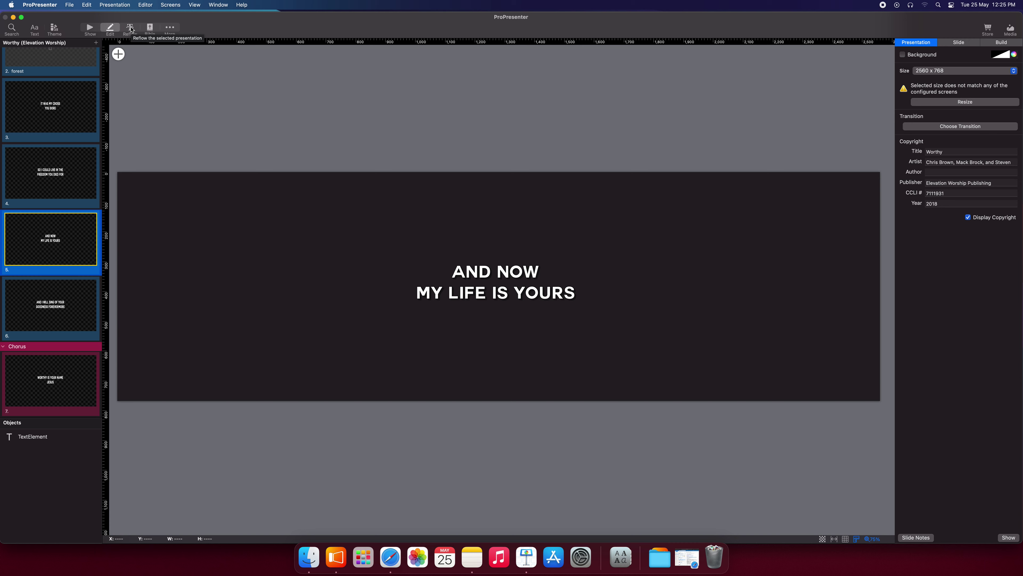
- In the Reflow Editor, add a trial 'NEW TEXT' line to slide 5, then delete it again
left_click(130, 28)
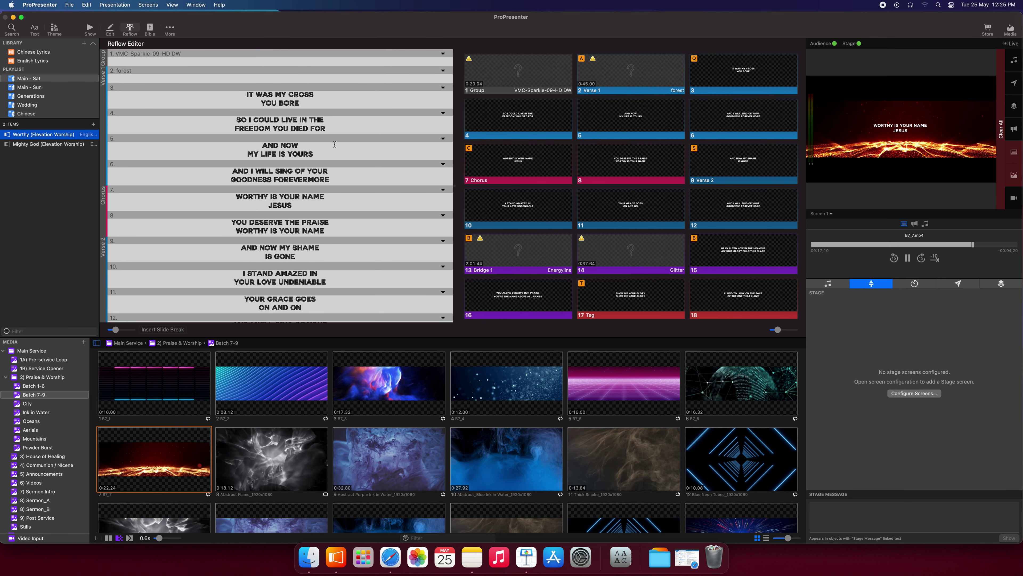
left_click(317, 152)
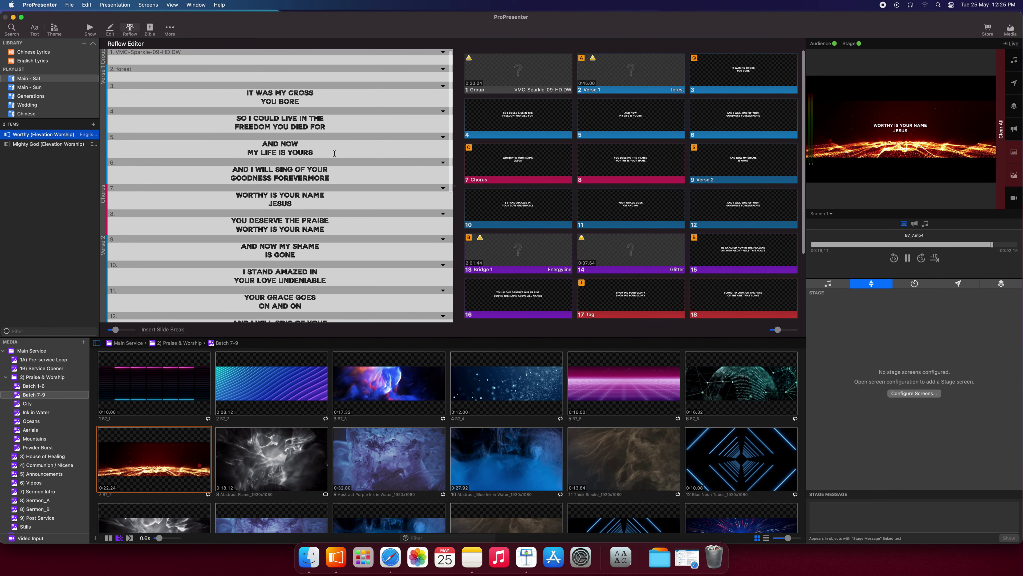
key("Return")
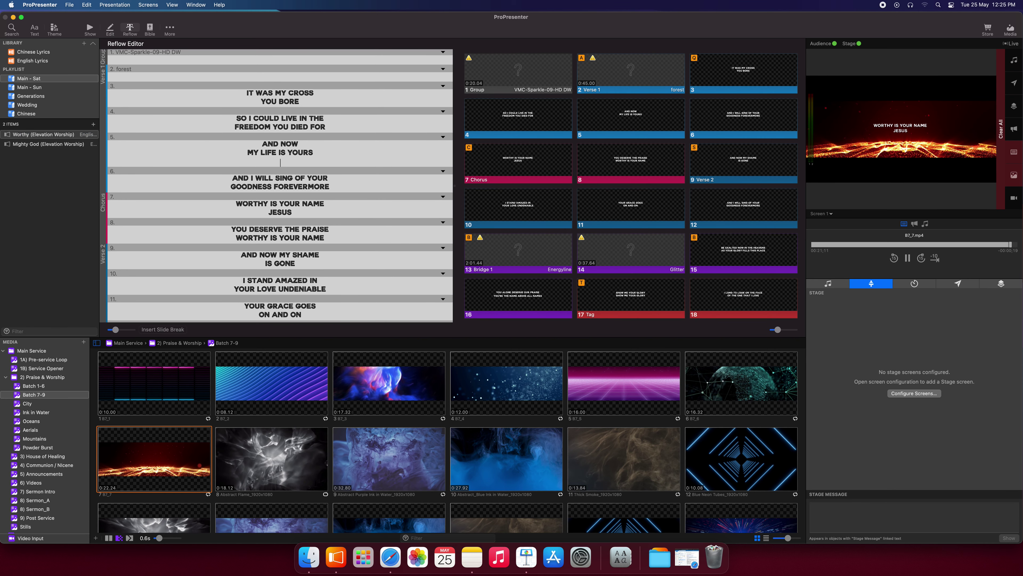
type("NEW TEXT")
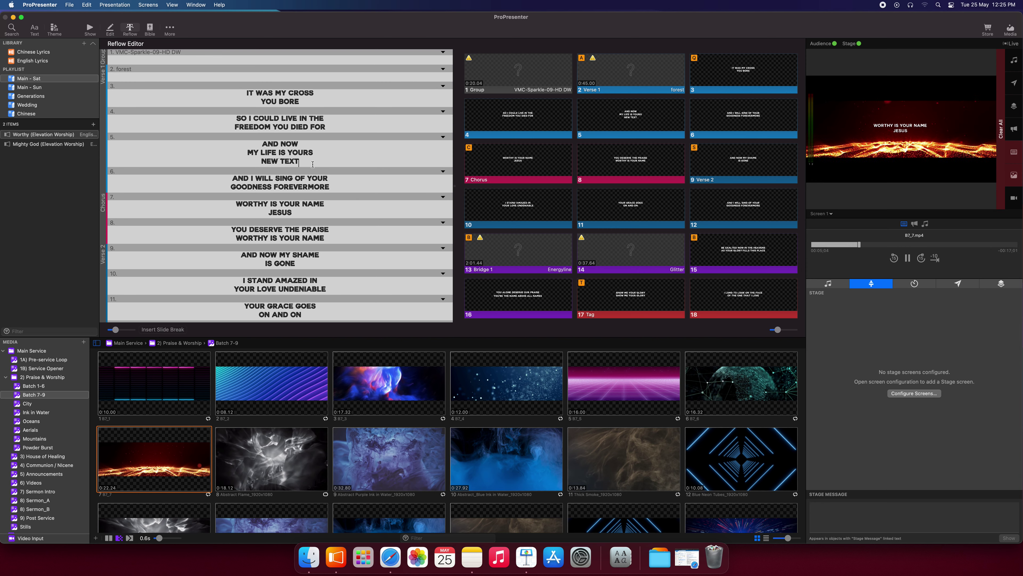
left_click_drag(299, 163, 260, 164)
key("BackSpace")
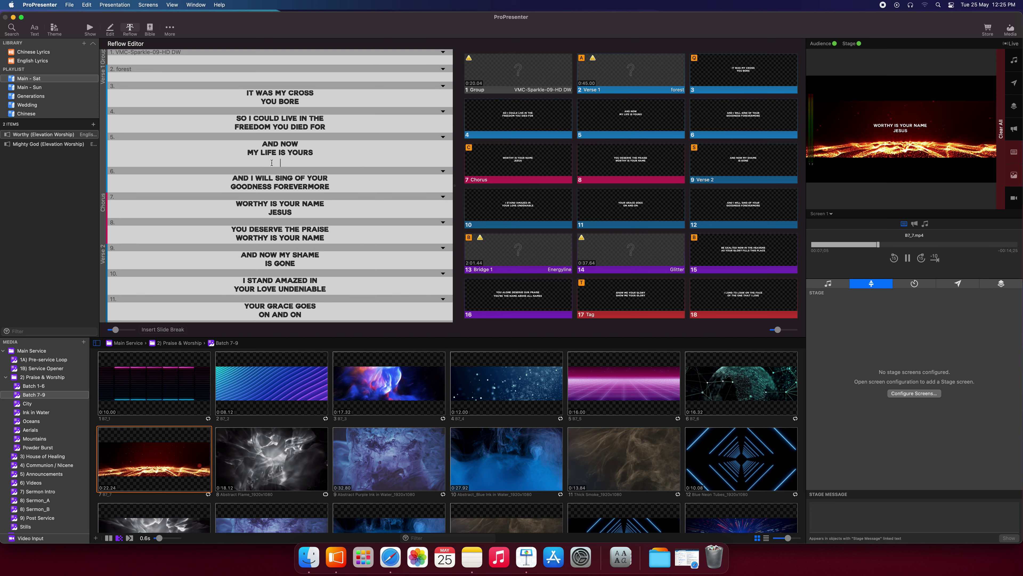
key("BackSpace")
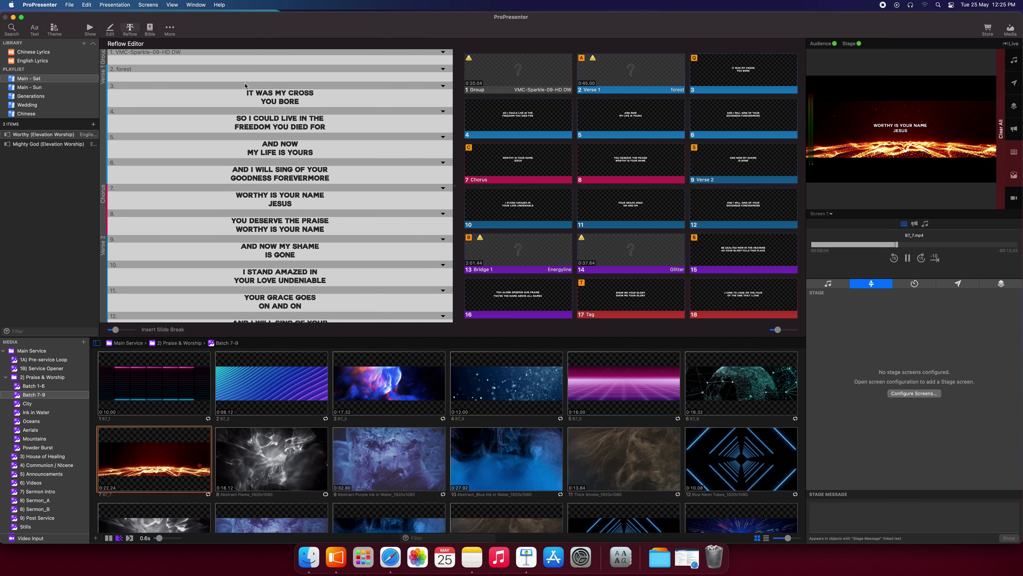
- Switch to the Bible view, which reports that no Bibles are installed
left_click(151, 29)
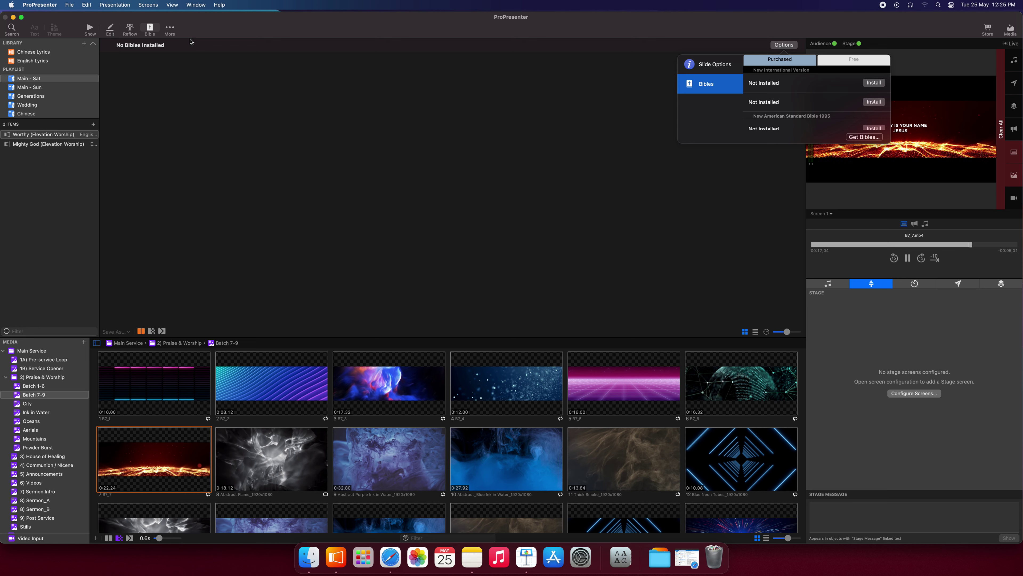
left_click(175, 32)
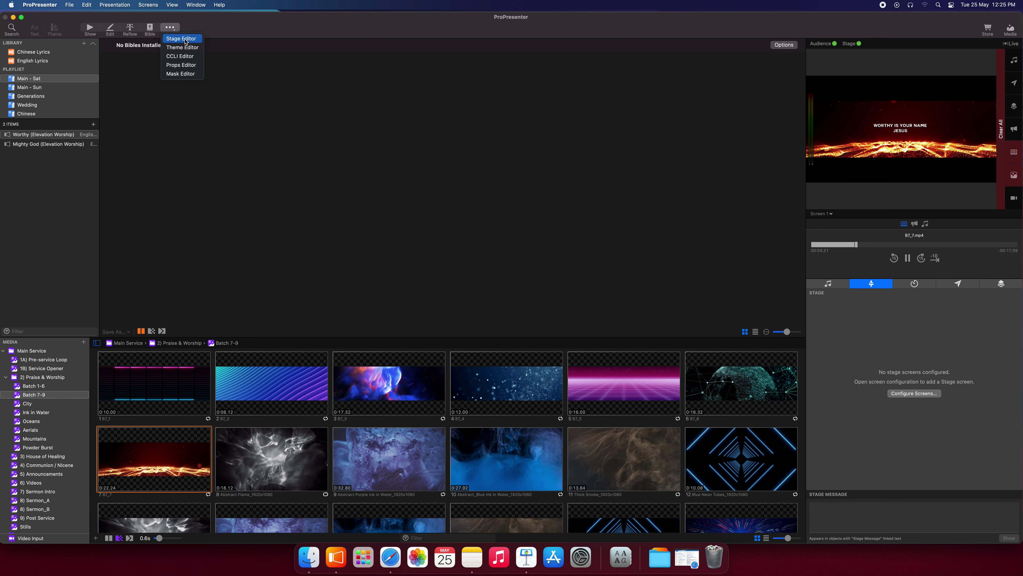
- View the Stage Editor, then the Theme Editor with the Lyrics themes and 'Testing: Centre + Black Box'
left_click(185, 41)
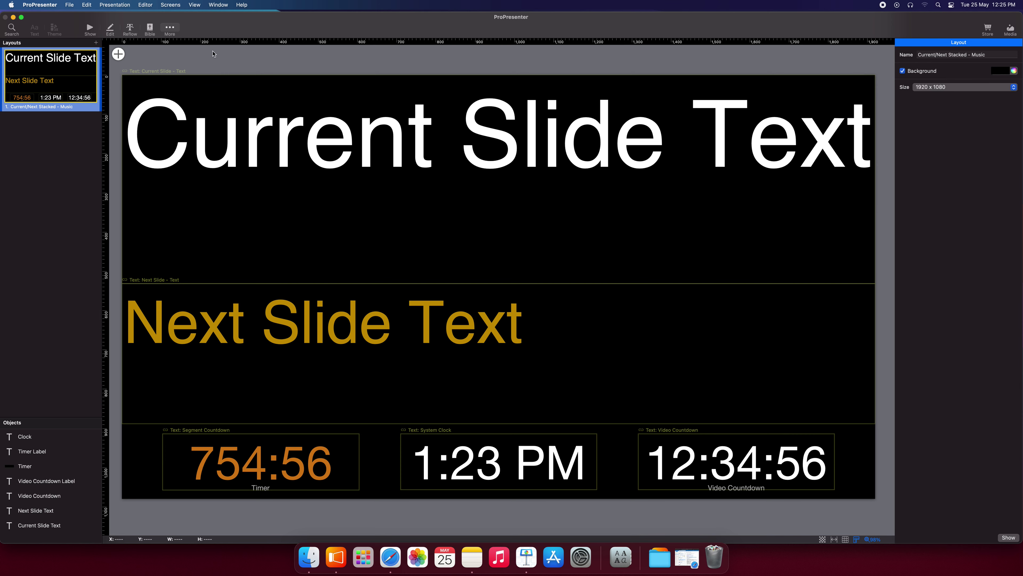
left_click(177, 31)
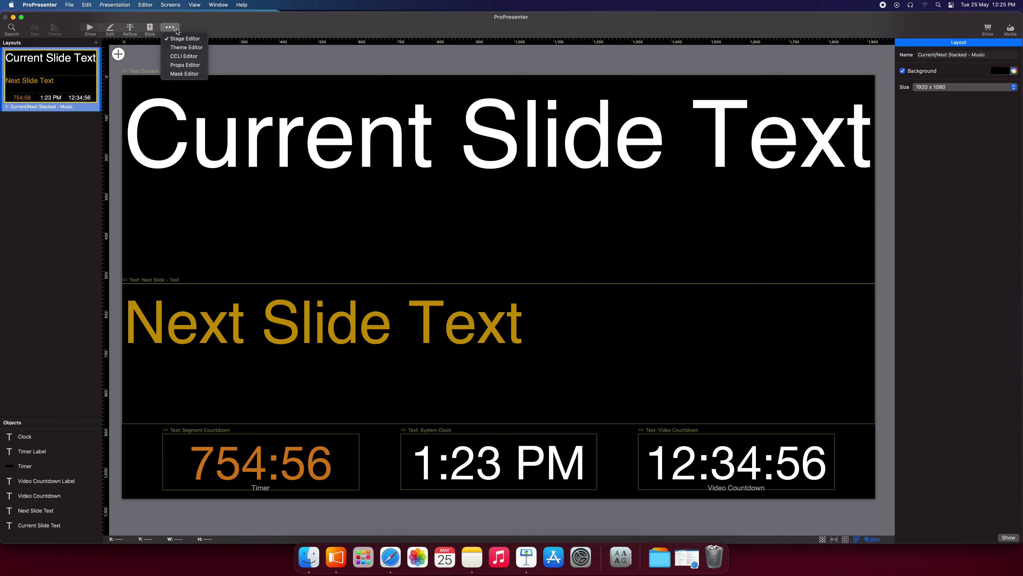
left_click(184, 47)
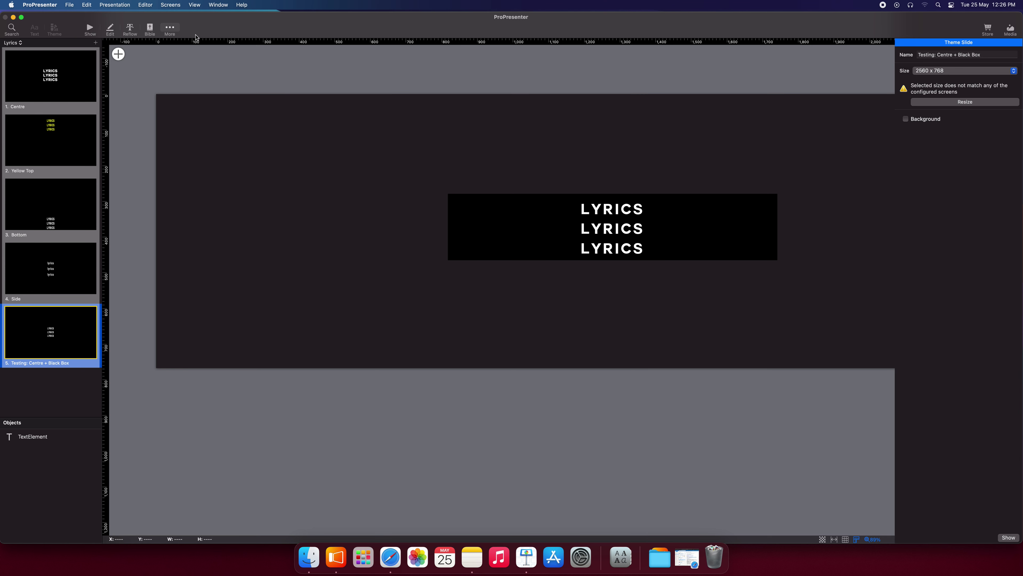
- Open the CCLI Editor showing the Title, Artist, Publisher, Copyright Year and License Number fields
left_click(171, 28)
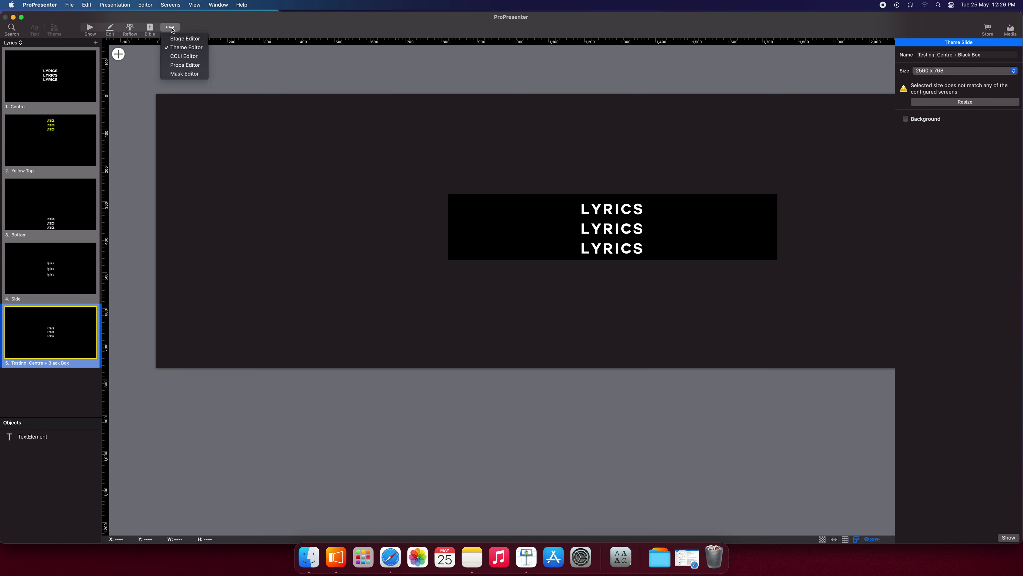
left_click(184, 56)
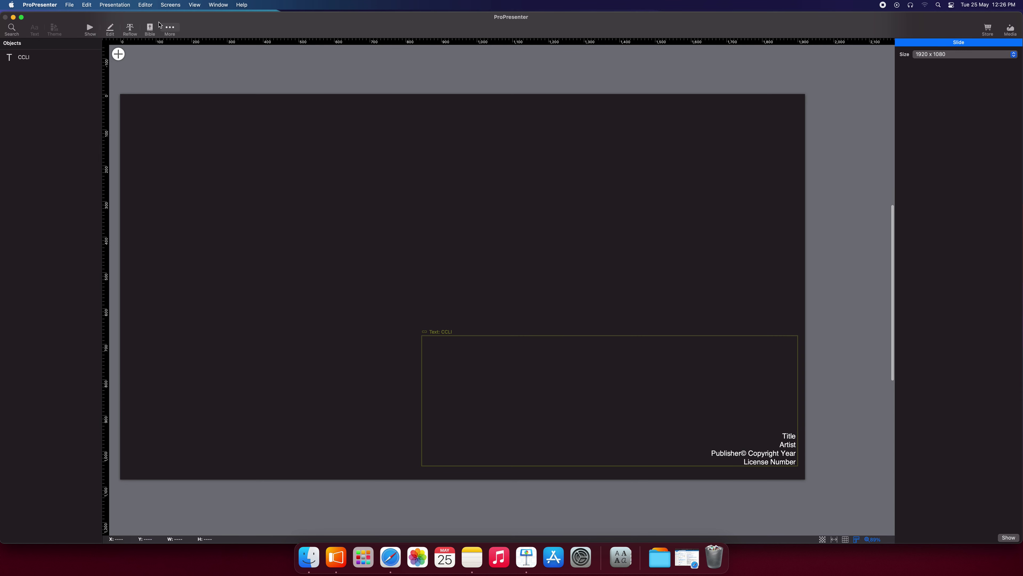
left_click(169, 27)
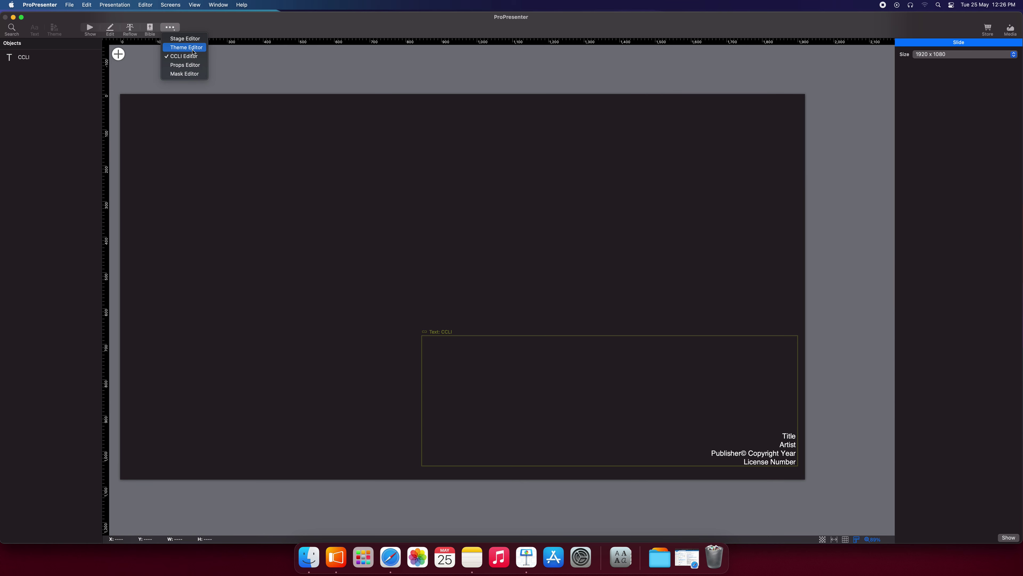
left_click(205, 30)
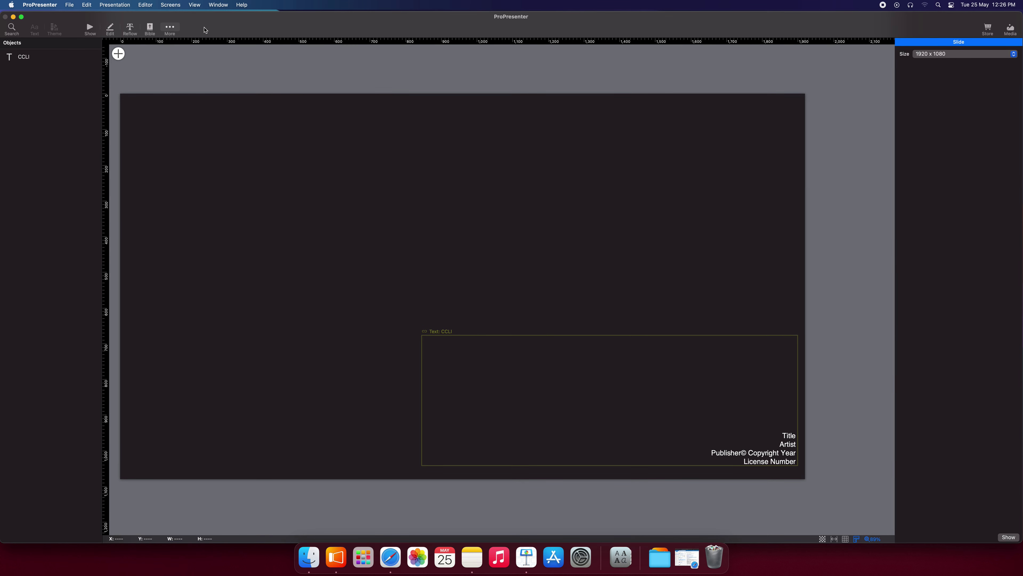
- Return to the show view and hide, then reshow, the Batch 7-9 media bin
left_click(91, 29)
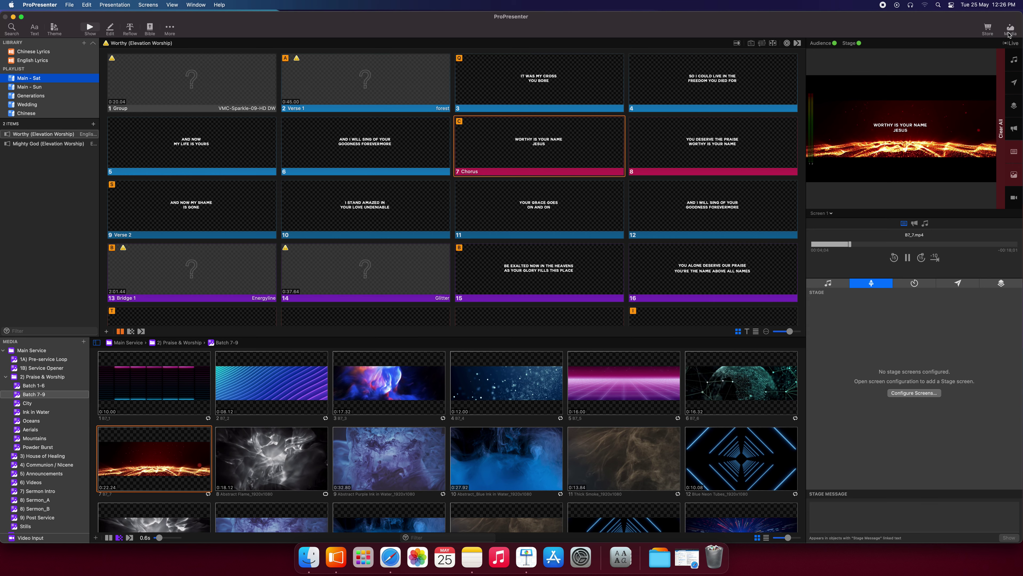
left_click(1010, 29)
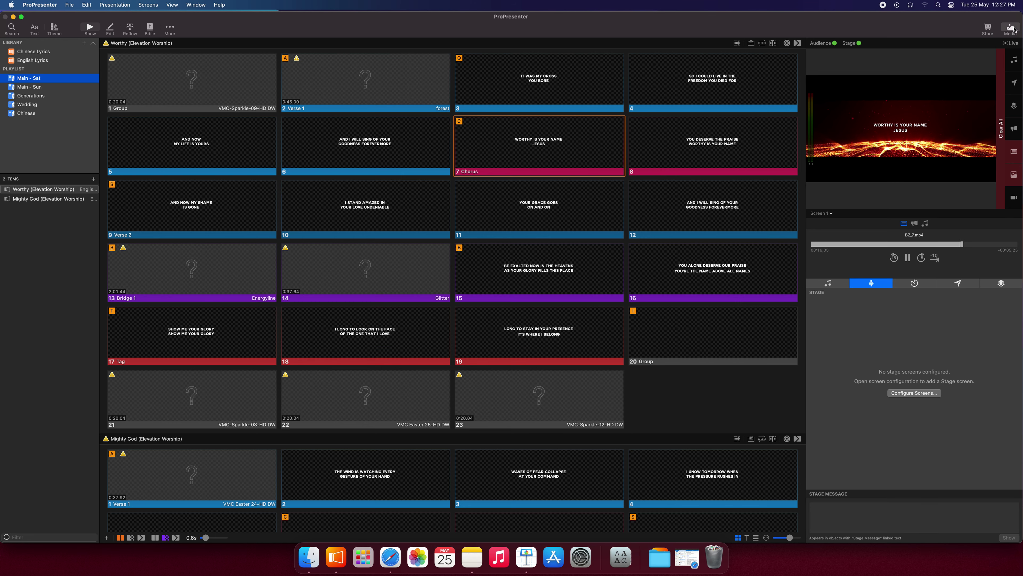
left_click(1012, 28)
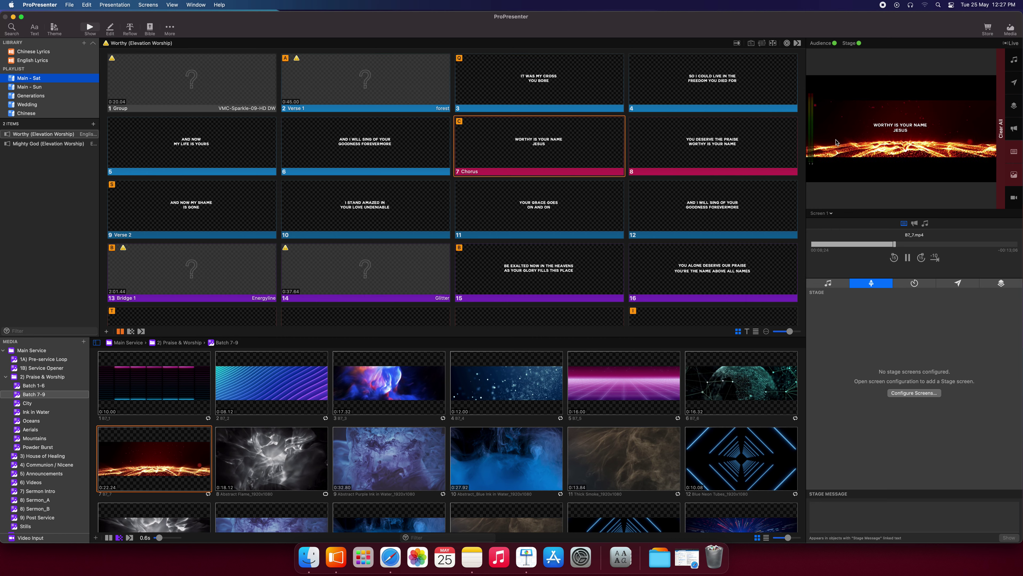
- Put slide 3's lyrics live over the blue-waves B7_2 video, then clear all output with F1
left_click(286, 389)
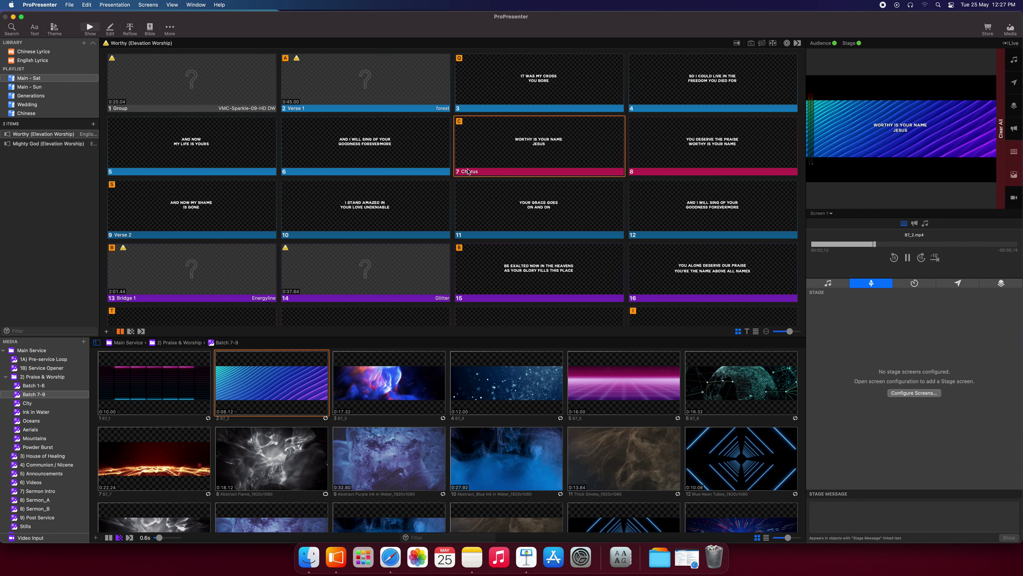
left_click(511, 83)
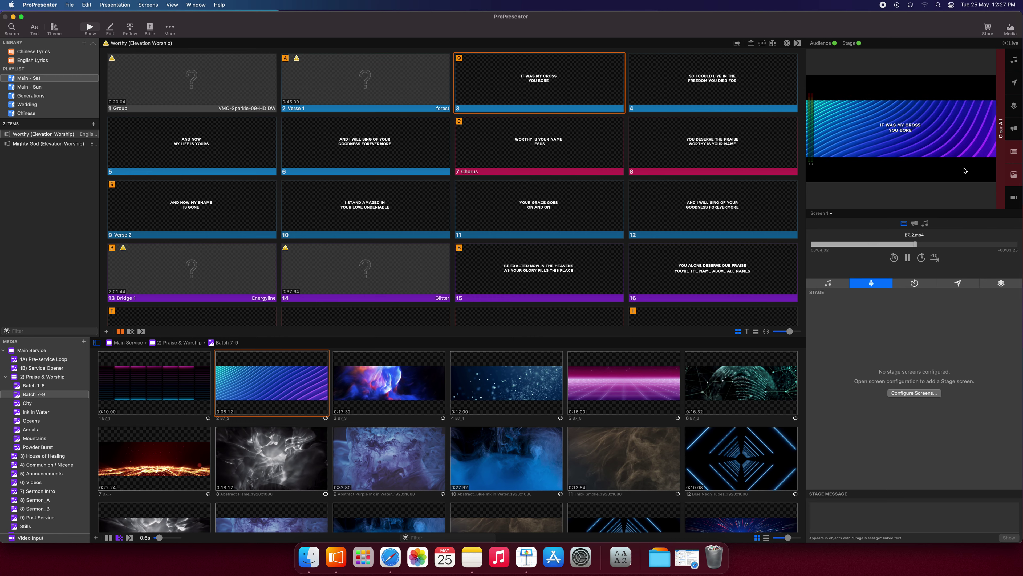
key("F1")
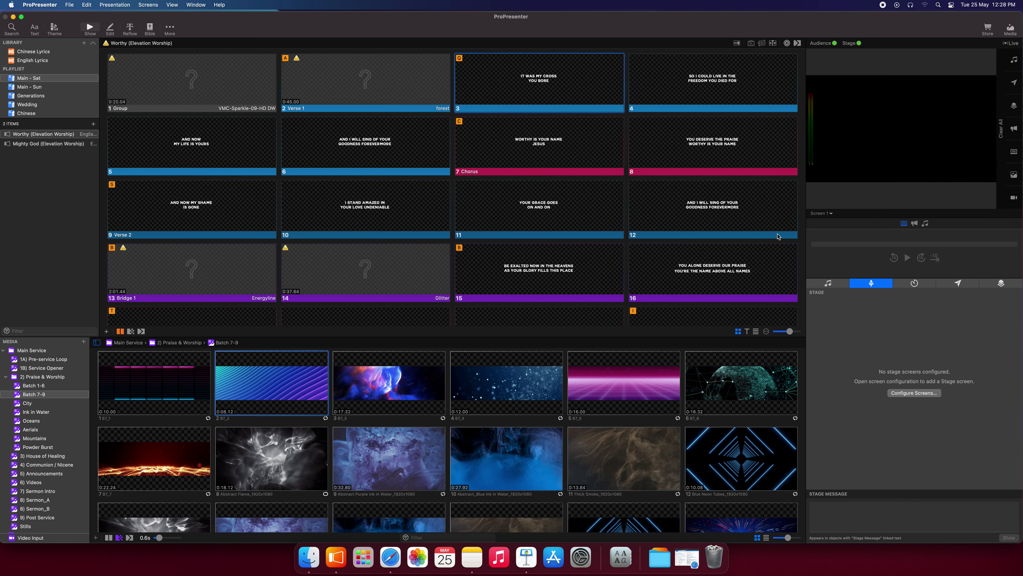
- Put B7_2 and slide 3 live, clear only the lyrics with F2, then restore them
left_click(305, 360)
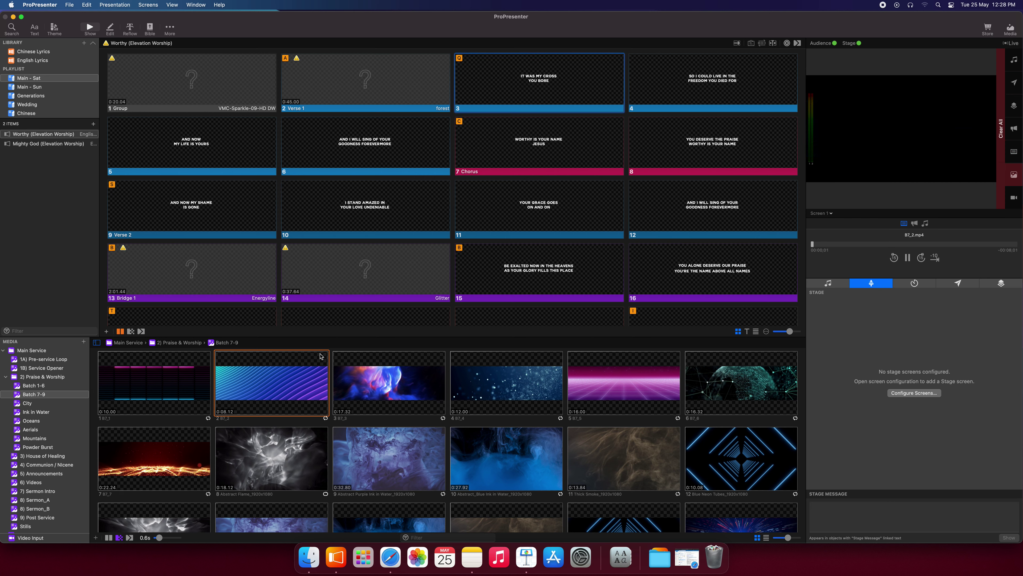
left_click(545, 98)
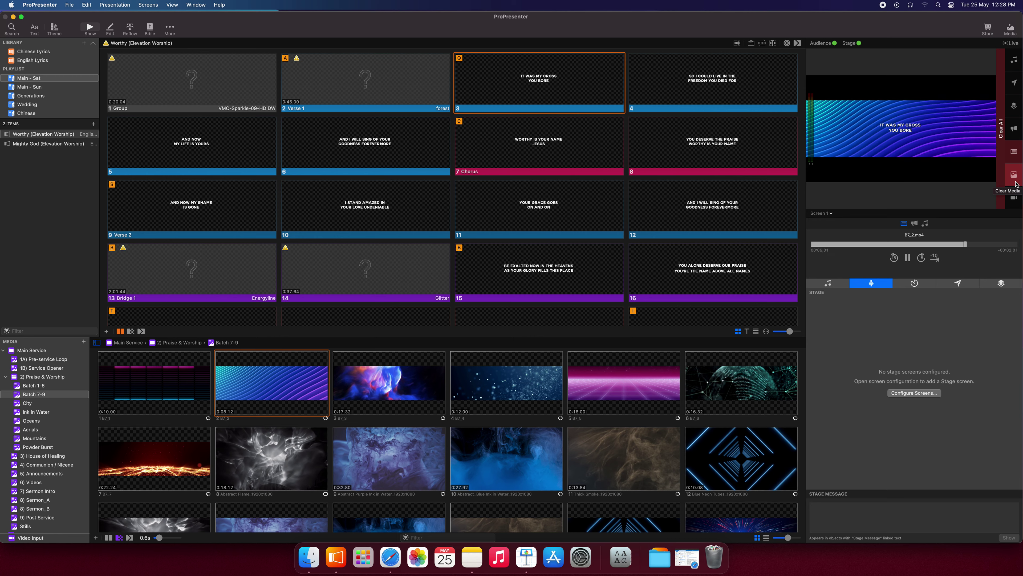
key("F2")
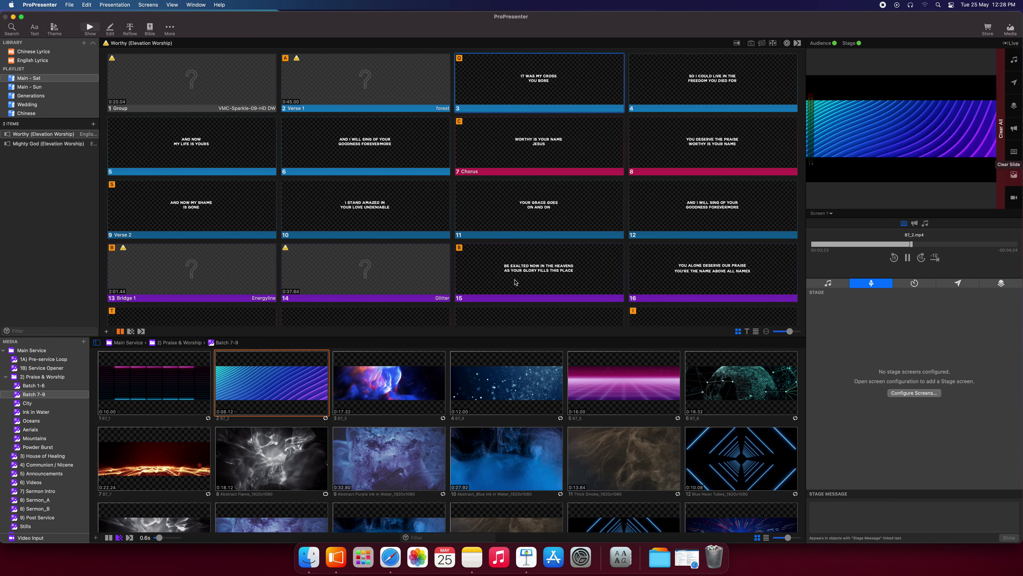
key("q")
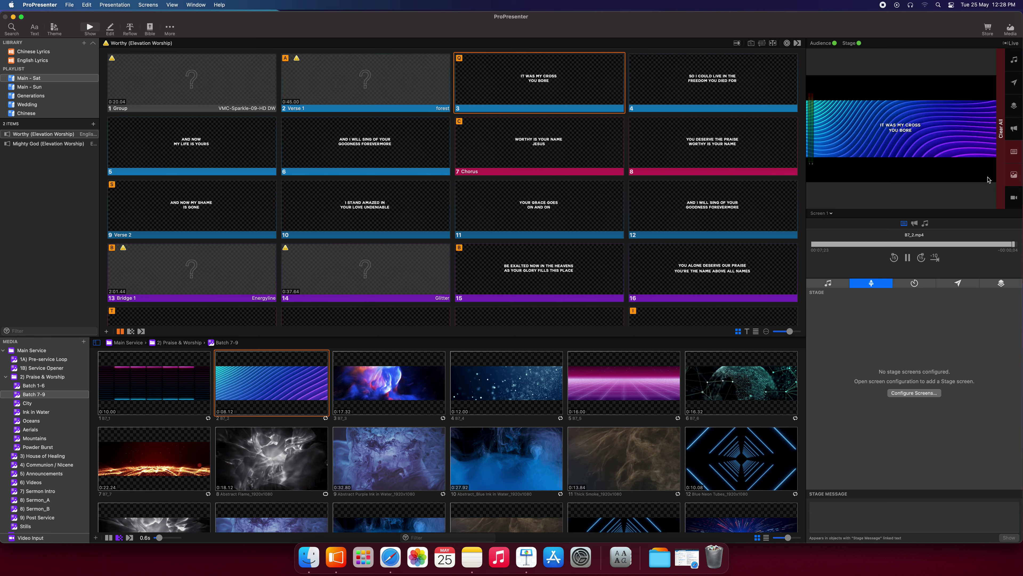
- Clear the background video twice with Clear Media, restoring B7_2 each time
left_click(1011, 178)
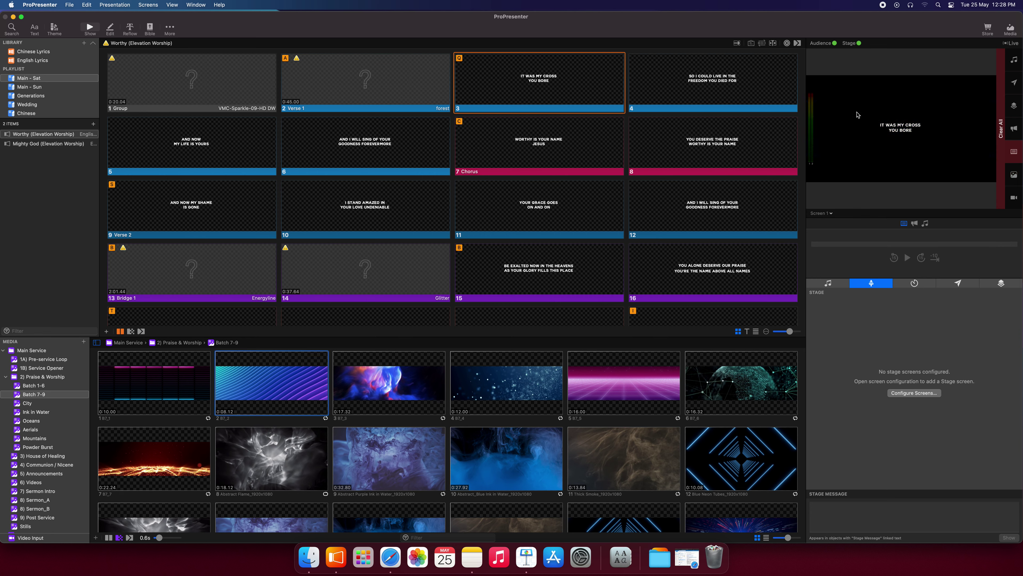
left_click(317, 391)
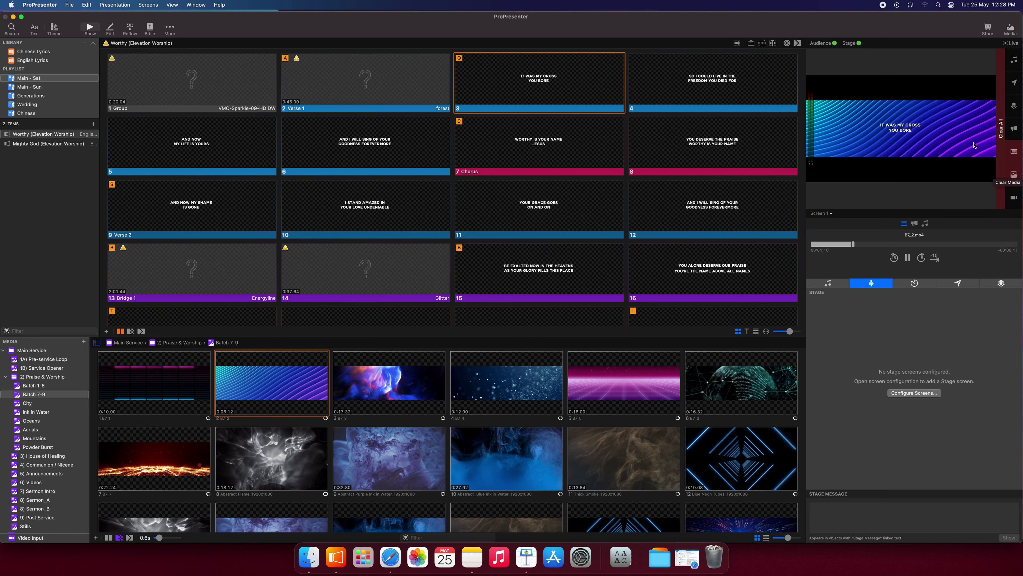
left_click(1014, 174)
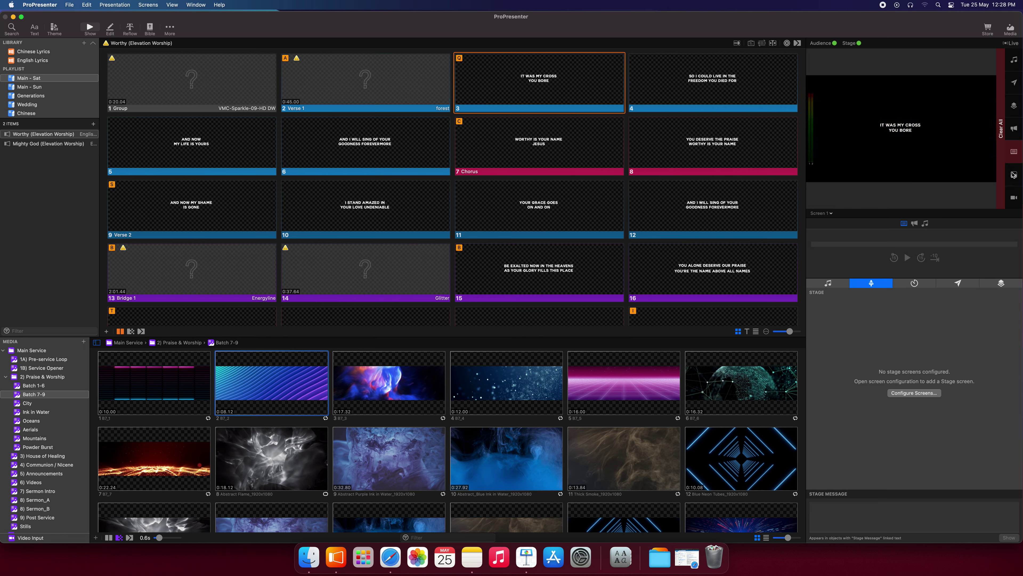
left_click(245, 387)
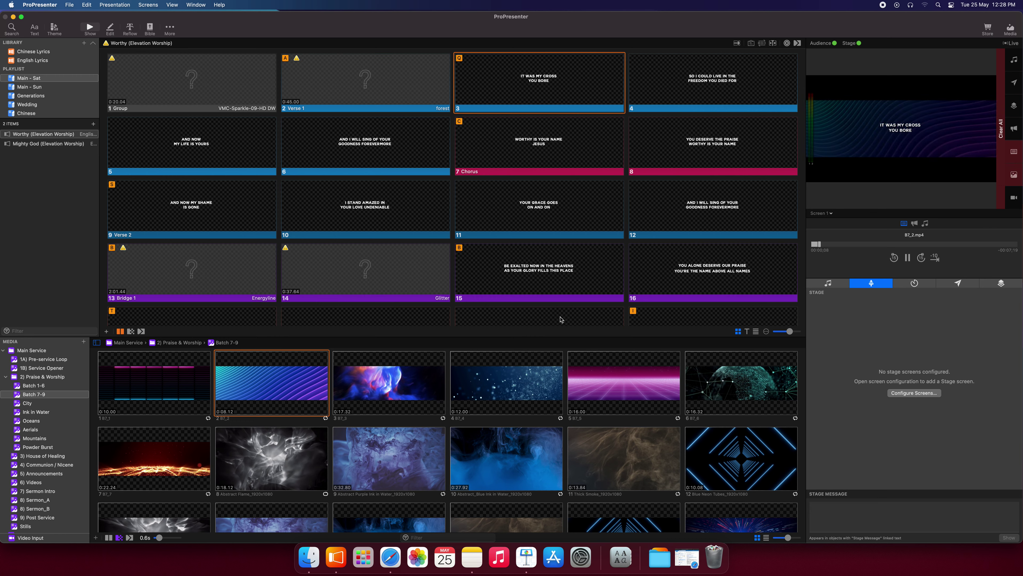
- Clear the lyrics with Clear Slide, resend slide 3, then Clear All output
left_click(1013, 153)
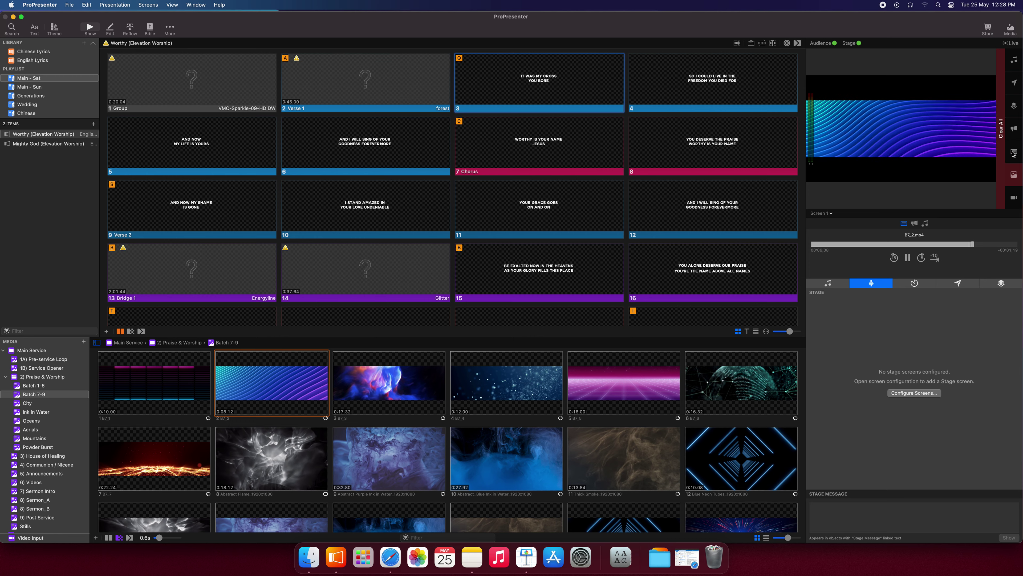
left_click(563, 69)
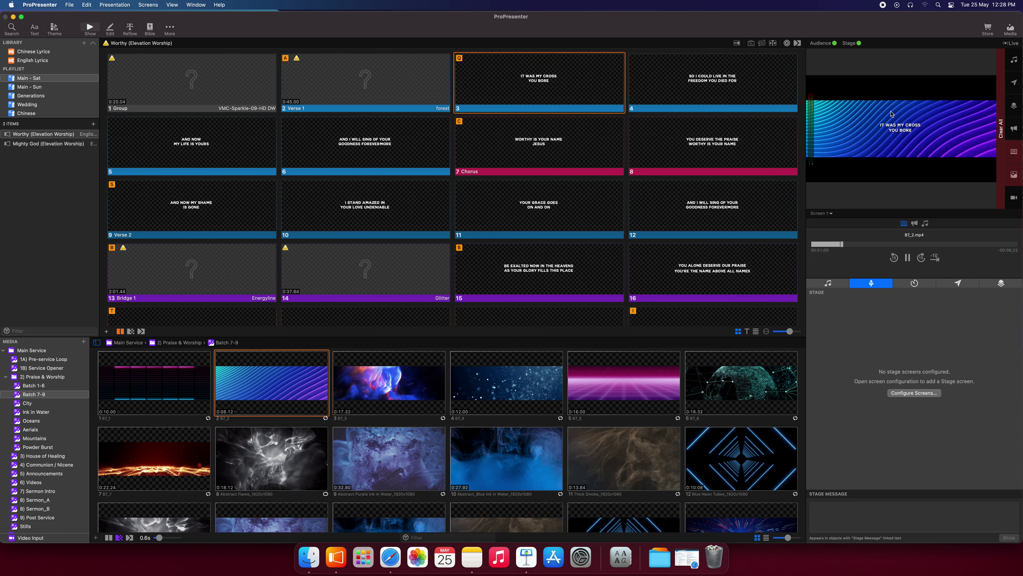
left_click(1002, 129)
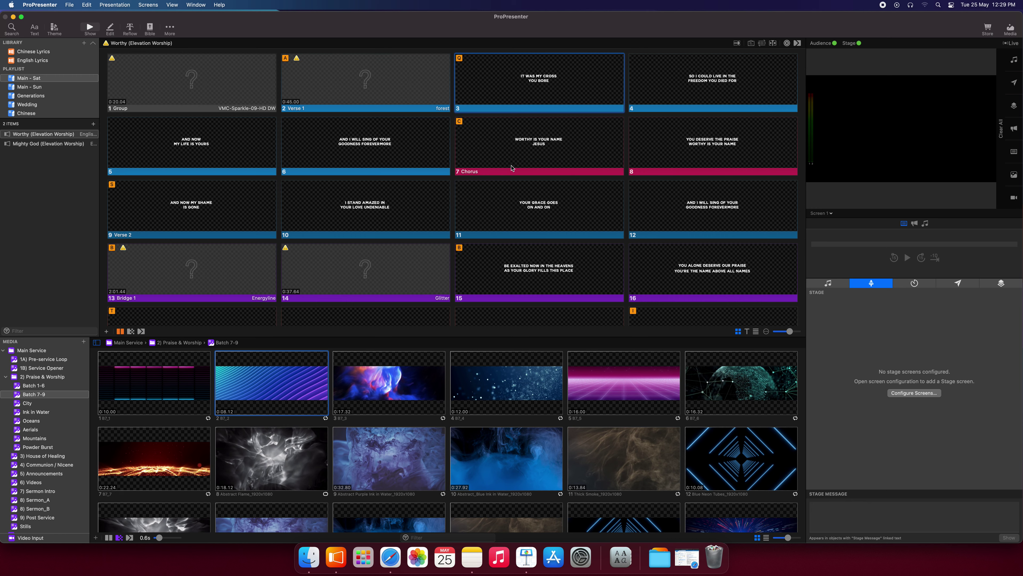
- Relaunch slide 3 over the blue-waves video and switch off the Audience screen output
left_click(523, 105)
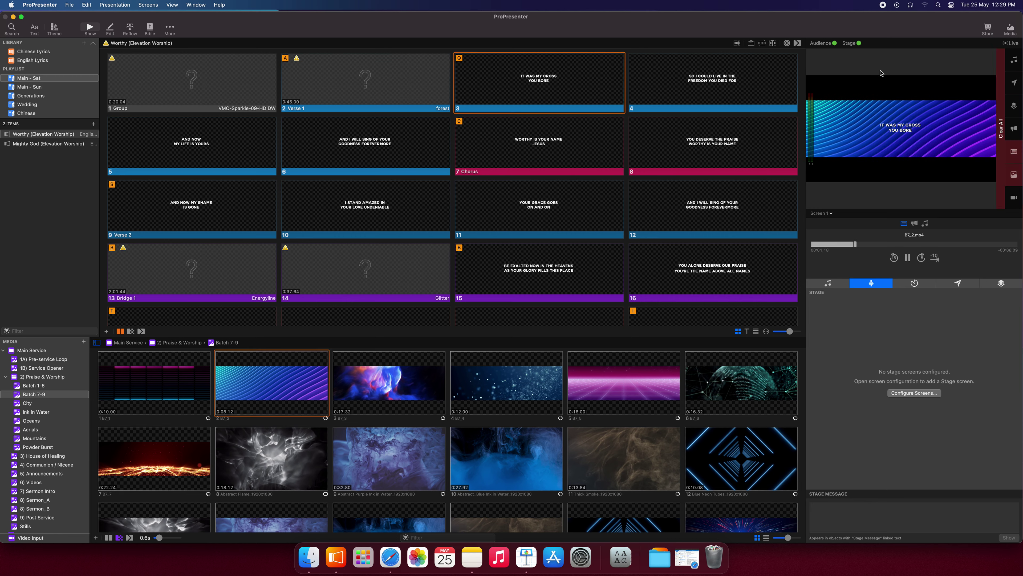
left_click(831, 43)
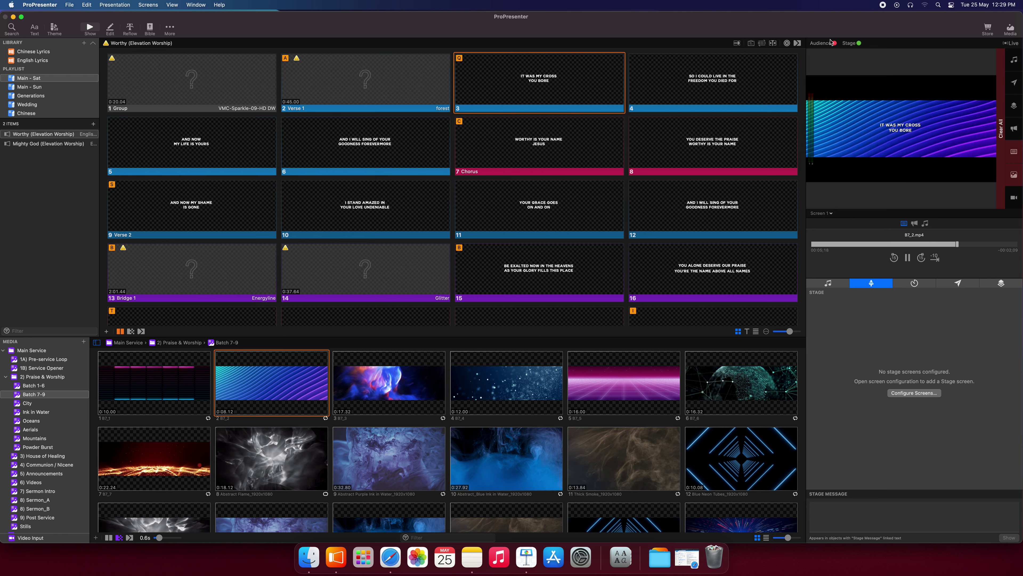